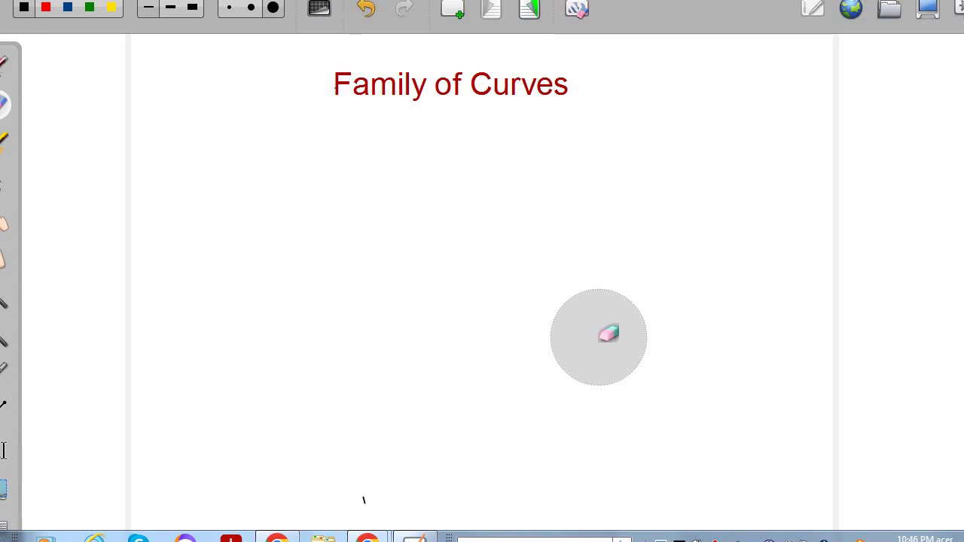
Write the equation y = x² in black below the Family of Curves title
left_click(49, 9)
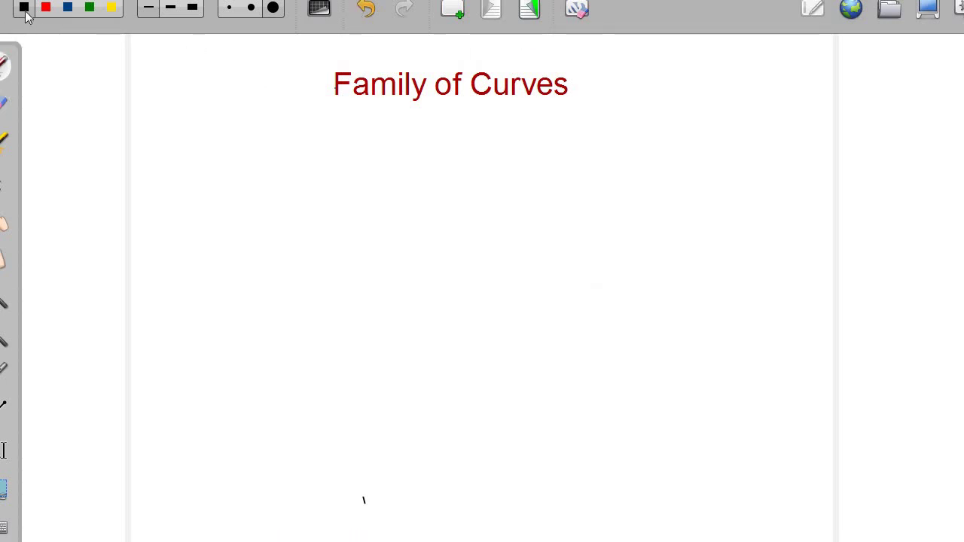
mouse_move(230, 188)
left_mouse_down()
mouse_move(214, 195)
mouse_move(263, 181)
mouse_move(291, 189)
left_mouse_up()
left_click_drag(299, 152, 311, 164)
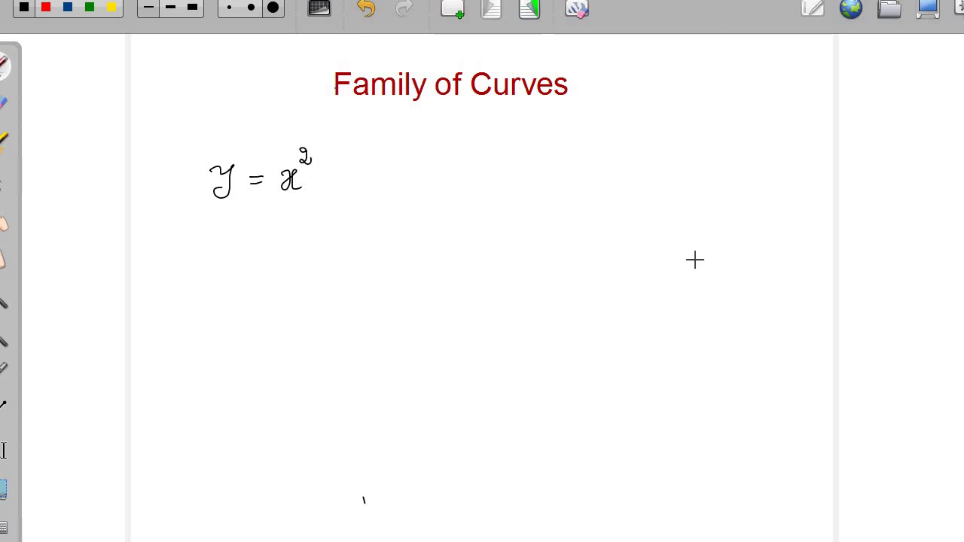
Sketch a dashed upward-opening parabola beside the equation and label its vertex (0, 0)
left_click(68, 9)
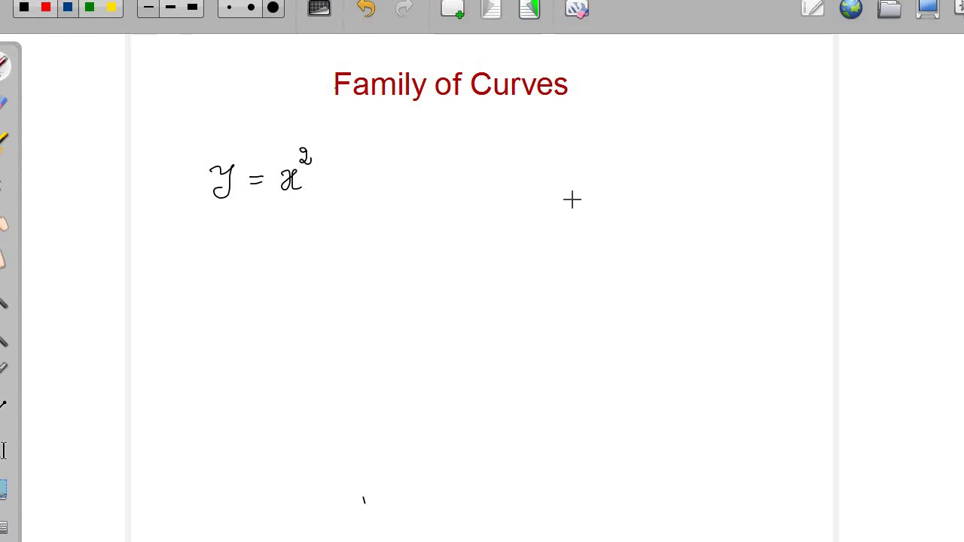
left_click_drag(575, 155, 575, 204)
left_click(272, 8)
left_click_drag(548, 144, 578, 195)
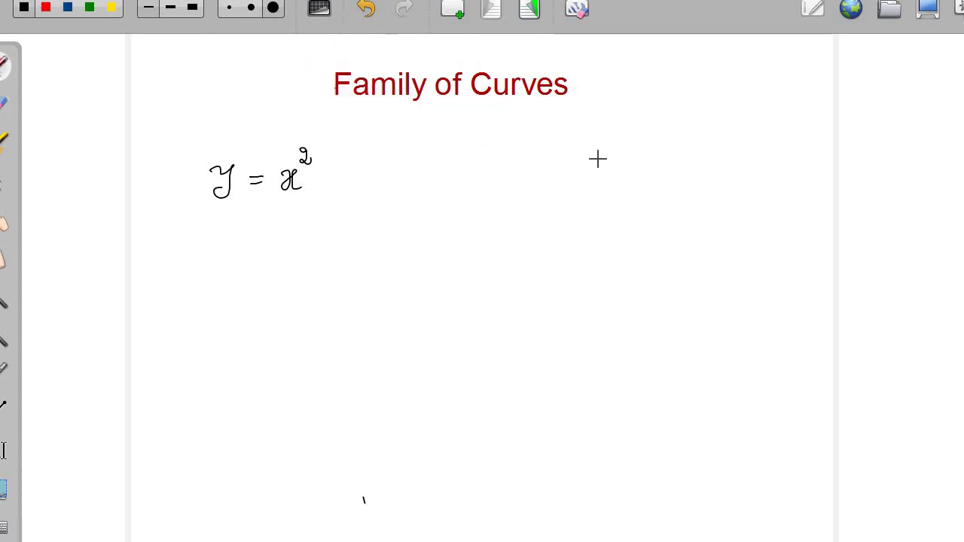
left_click_drag(597, 151, 606, 180)
left_click_drag(608, 195, 619, 226)
left_click_drag(627, 245, 632, 255)
mouse_move(689, 280)
left_mouse_down()
mouse_move(725, 253)
mouse_move(715, 262)
mouse_move(763, 141)
left_mouse_up()
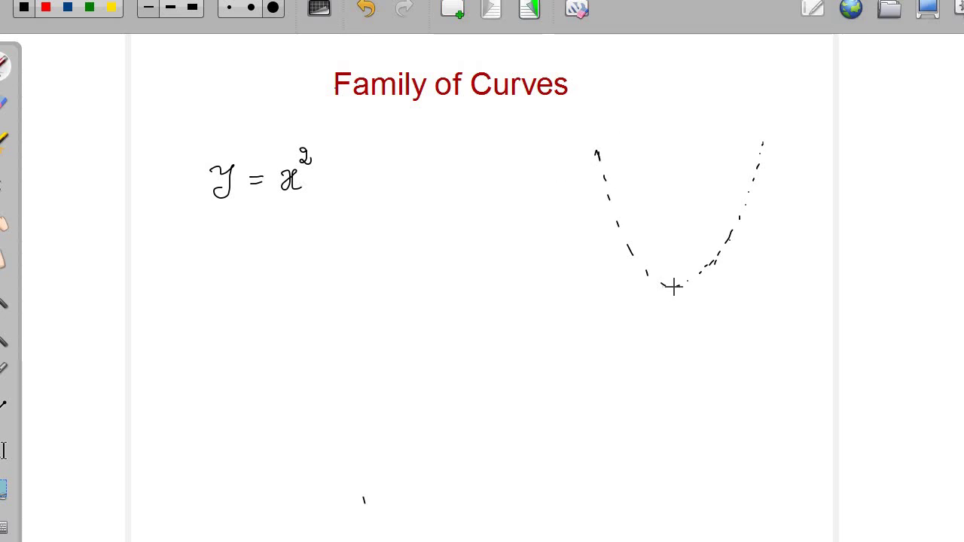
left_click_drag(671, 304, 677, 304)
mouse_move(688, 312)
left_mouse_down()
mouse_move(700, 303)
mouse_move(711, 320)
left_mouse_up()
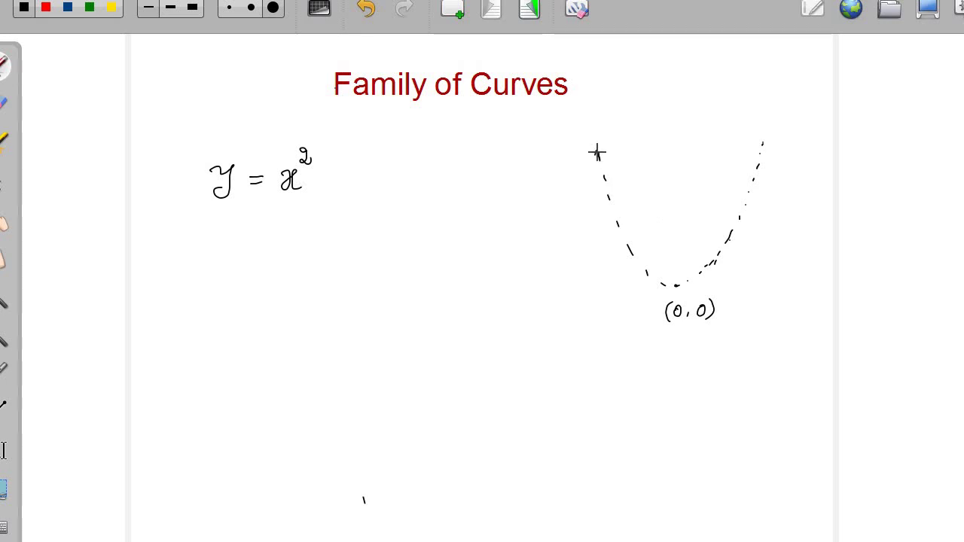
Extend the parabola's left arm with dashes and add an arrowhead to the end of its right arm
left_click(590, 136)
left_click_drag(592, 143, 597, 157)
left_click(593, 136)
left_click_drag(761, 146, 767, 144)
Write −4 ≤ x ≤ 4 under y = x², and finish the parabola's ends with arrowheads and the label 16
mouse_move(287, 236)
left_mouse_down()
mouse_move(276, 243)
mouse_move(288, 250)
mouse_move(336, 245)
left_mouse_up()
left_click_drag(276, 252, 289, 253)
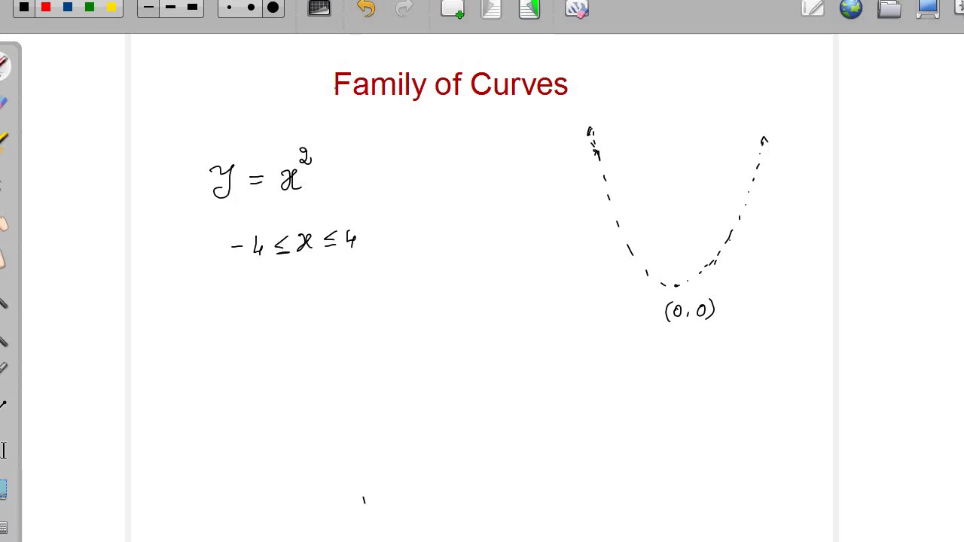
left_click_drag(812, 124, 804, 135)
left_click_drag(767, 121, 778, 119)
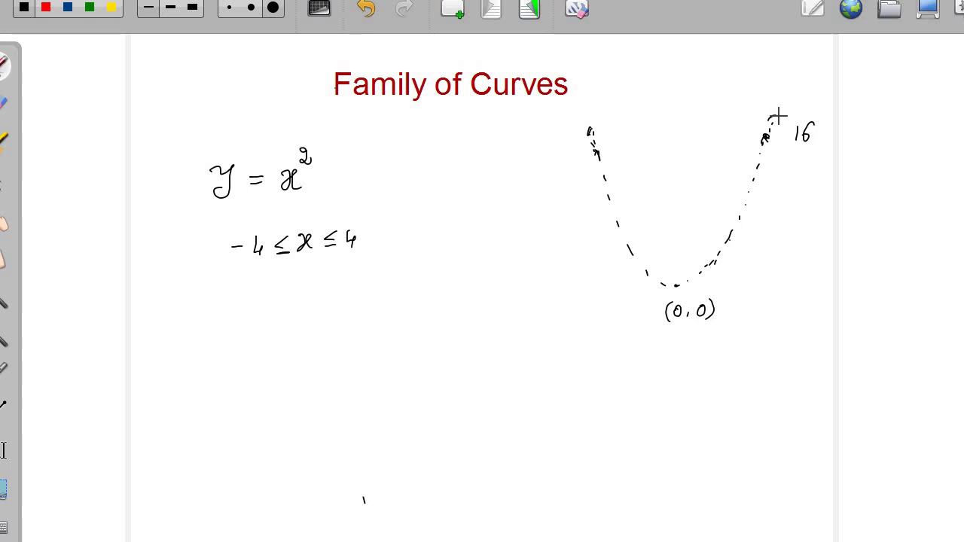
left_click_drag(588, 134, 599, 130)
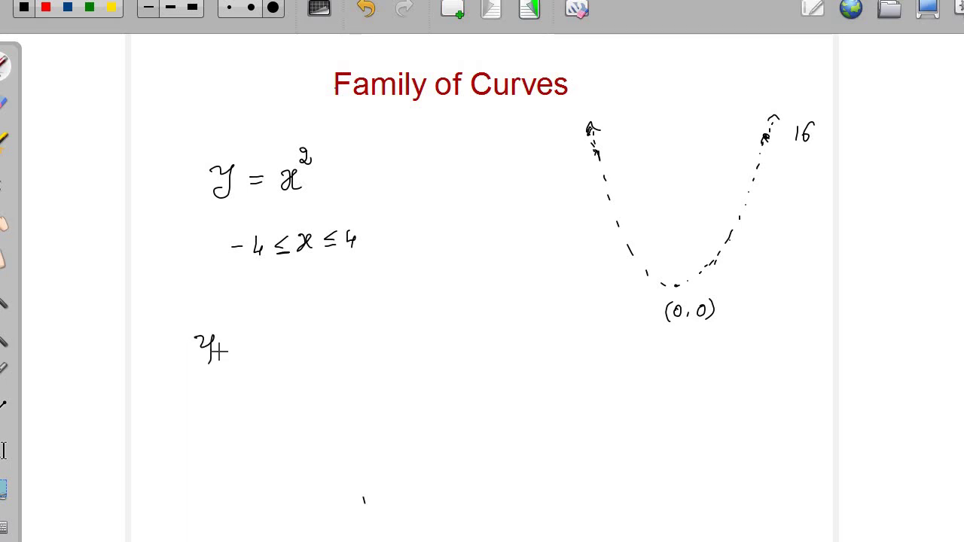
Write the line equation y = 2x + 3 in black below the x interval
left_click_drag(228, 347, 295, 354)
left_click_drag(303, 344, 316, 343)
mouse_move(310, 338)
left_mouse_down()
mouse_move(310, 352)
mouse_move(338, 343)
mouse_move(324, 353)
left_mouse_up()
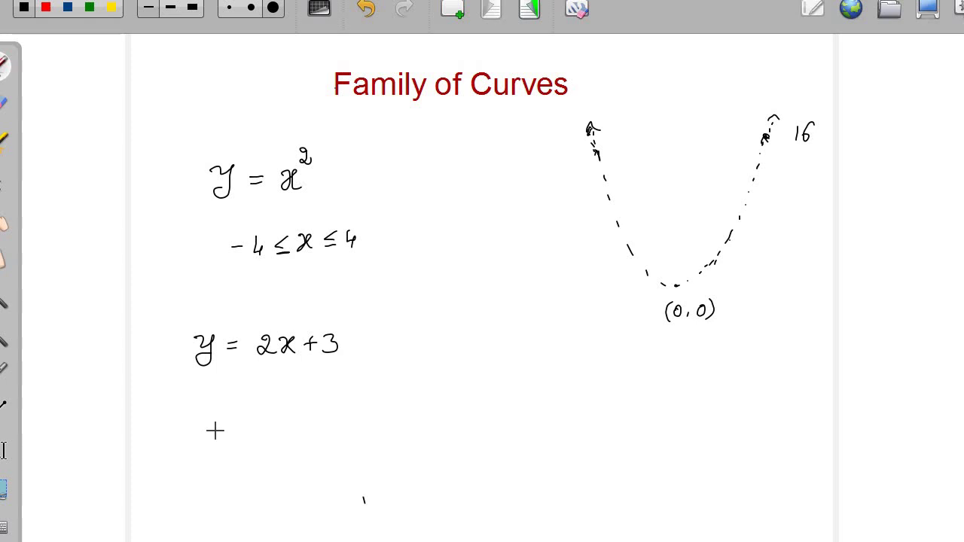
Write the circle equation x² + y² = 1 in black below the line equation
mouse_move(212, 434)
left_mouse_down()
mouse_move(220, 449)
mouse_move(294, 449)
left_mouse_up()
left_click_drag(305, 414, 320, 425)
left_click_drag(323, 429, 341, 429)
left_click_drag(331, 420, 331, 438)
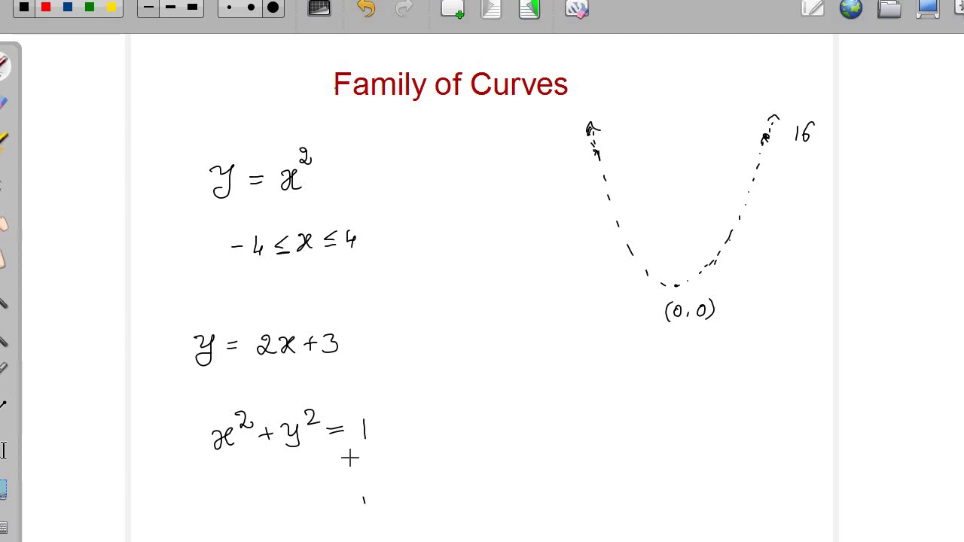
Tick the three equations and draw a green vertical divider beside them
left_click_drag(160, 184, 176, 178)
left_click_drag(162, 355, 176, 350)
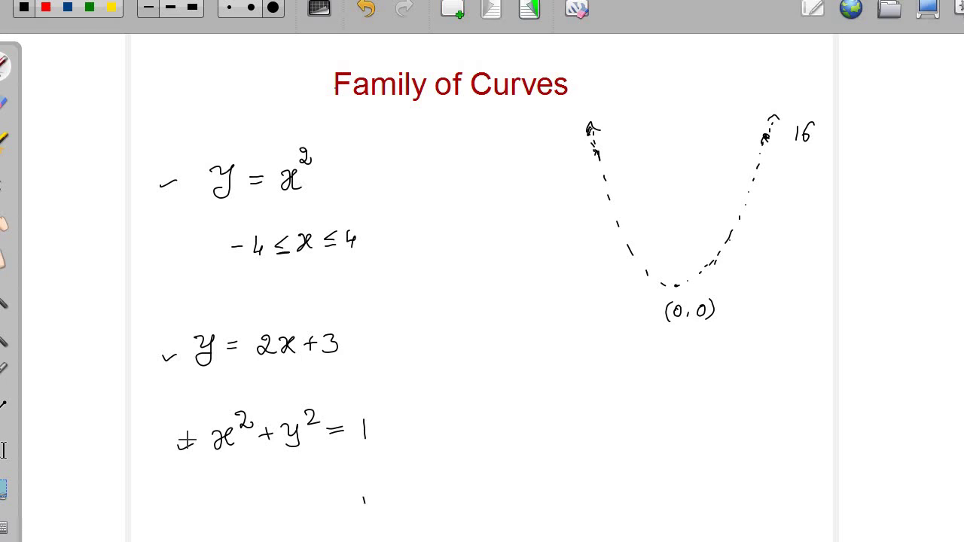
left_click_drag(388, 152, 385, 450)
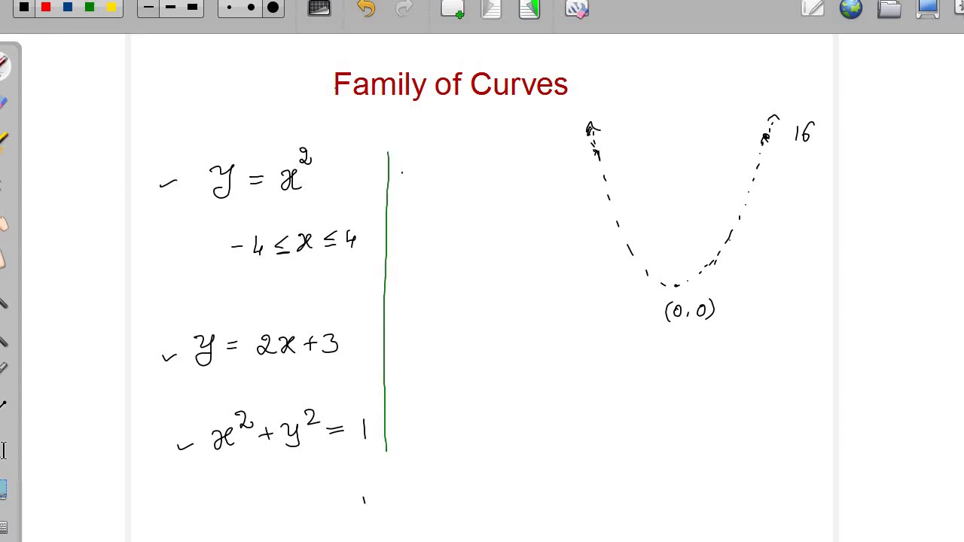
Write the family y = x² + C in black beyond the divider, with y = x² + 1 in blue below it
left_click_drag(417, 168, 404, 195)
left_click_drag(470, 164, 516, 185)
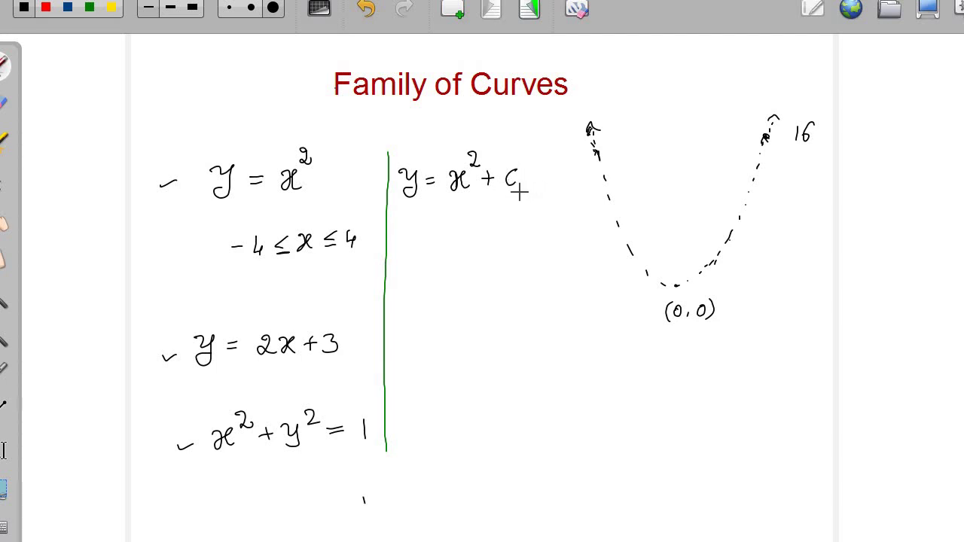
left_click(69, 9)
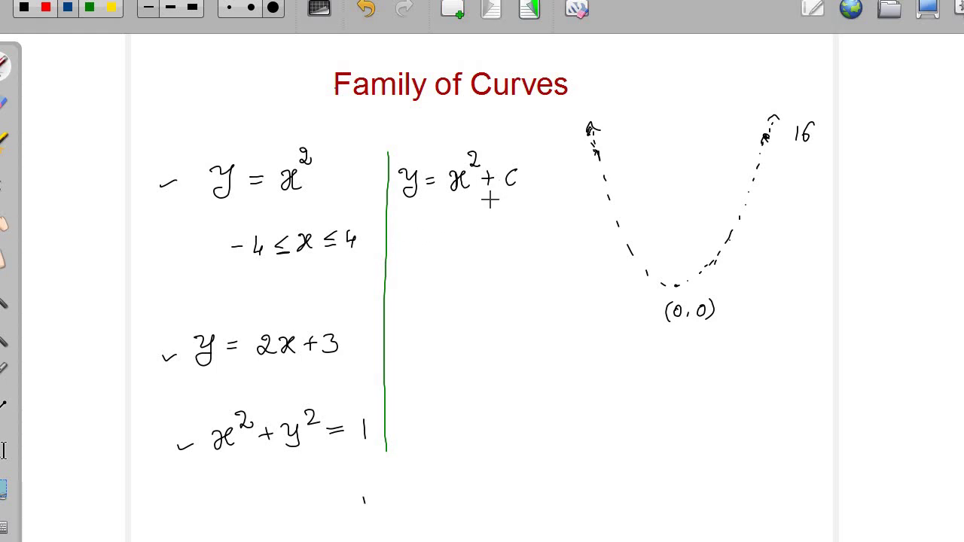
mouse_move(426, 242)
left_mouse_down()
mouse_move(422, 264)
mouse_move(444, 247)
left_mouse_up()
mouse_move(429, 257)
left_mouse_down()
mouse_move(465, 260)
mouse_move(481, 241)
left_mouse_up()
left_click_drag(491, 247, 509, 247)
mouse_move(500, 238)
left_mouse_down()
mouse_move(500, 256)
mouse_move(509, 258)
left_mouse_up()
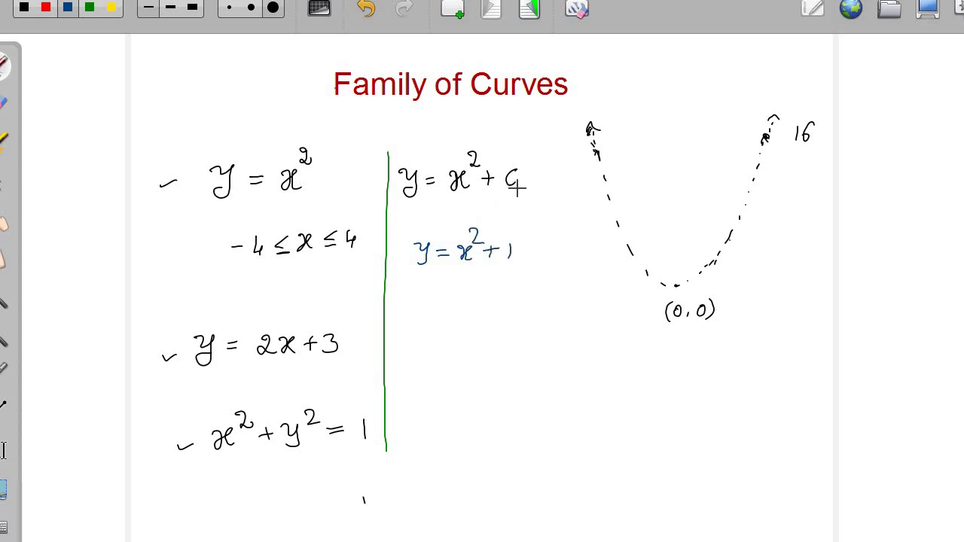
Write y = x² in blue below y = x² + 1, and underline the C in the family equation
left_click_drag(424, 305, 426, 326)
left_click_drag(441, 311, 458, 311)
mouse_move(449, 302)
left_mouse_down()
mouse_move(450, 320)
mouse_move(474, 317)
left_mouse_up()
left_click_drag(486, 296, 496, 300)
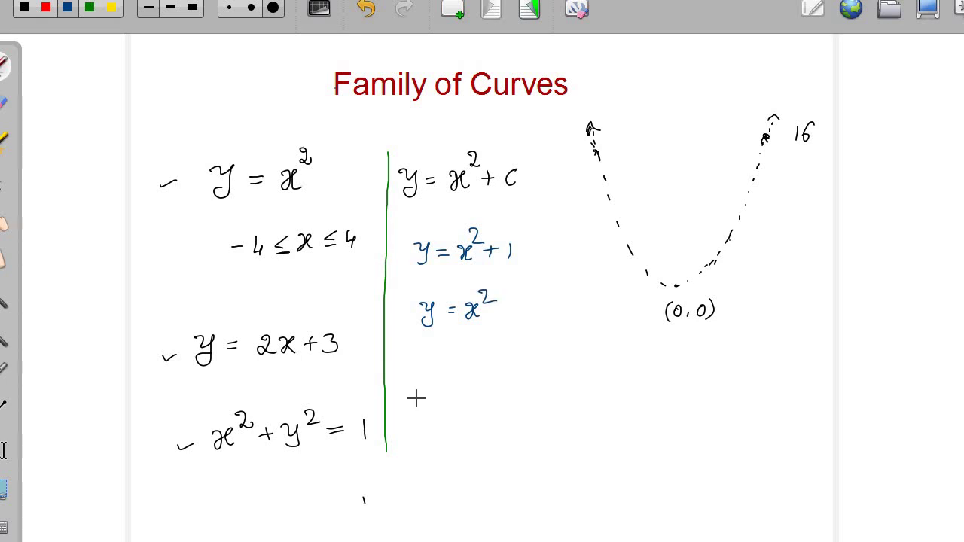
left_click_drag(450, 252, 464, 252)
Draw a blue arrow from y = 2x + 3 across the divider and write y = mx + C in green at its end
mouse_move(340, 371)
left_mouse_down()
mouse_move(429, 372)
mouse_move(415, 385)
left_mouse_up()
left_click(88, 9)
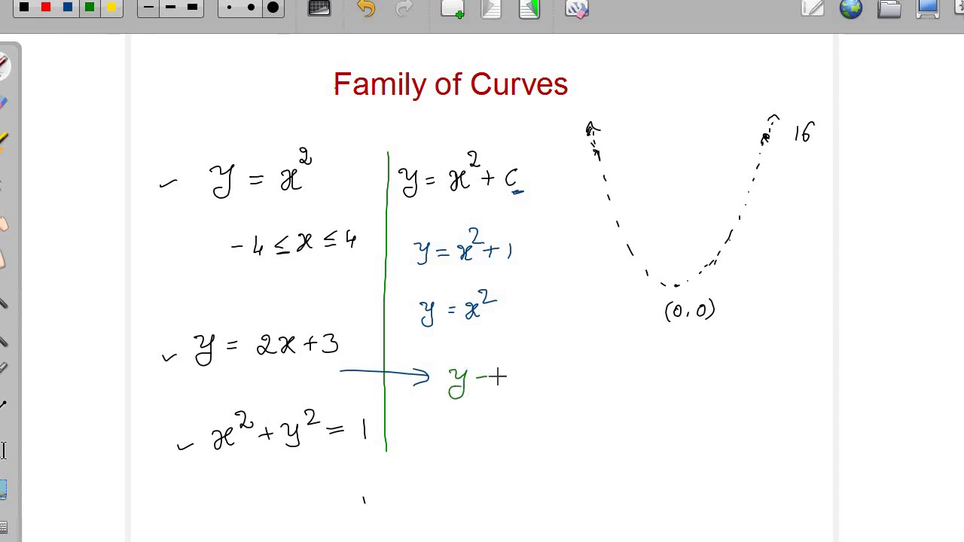
left_click_drag(515, 374, 536, 385)
left_click_drag(587, 367, 585, 383)
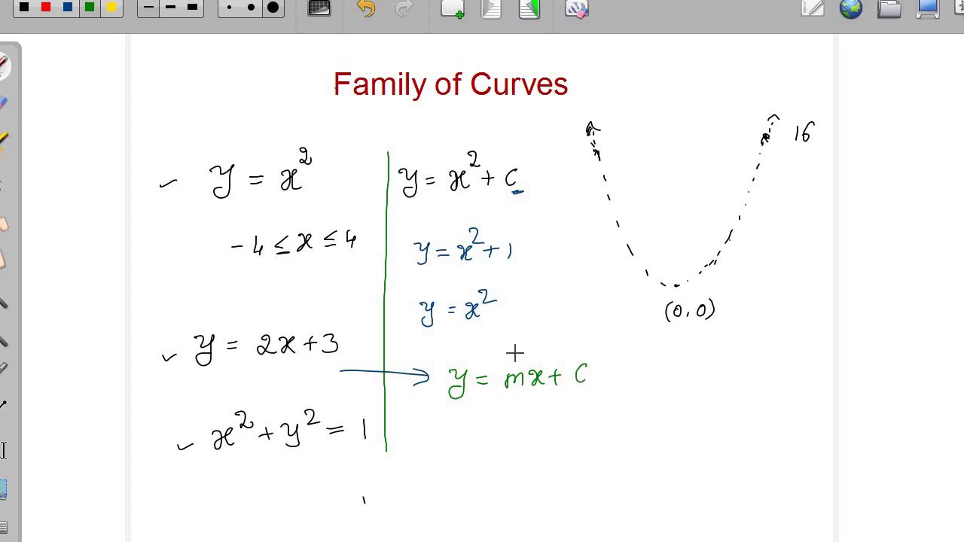
Mark m and C in y = mx + C with green ticks and dots, and tick and double-underline y = x² + C
left_click_drag(516, 353, 610, 348)
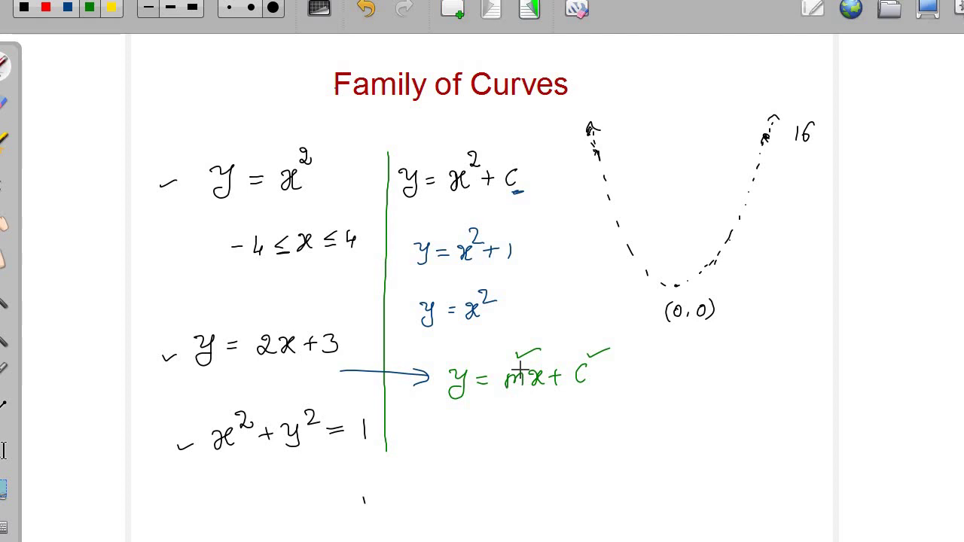
left_click(513, 395)
left_click_drag(530, 181, 550, 174)
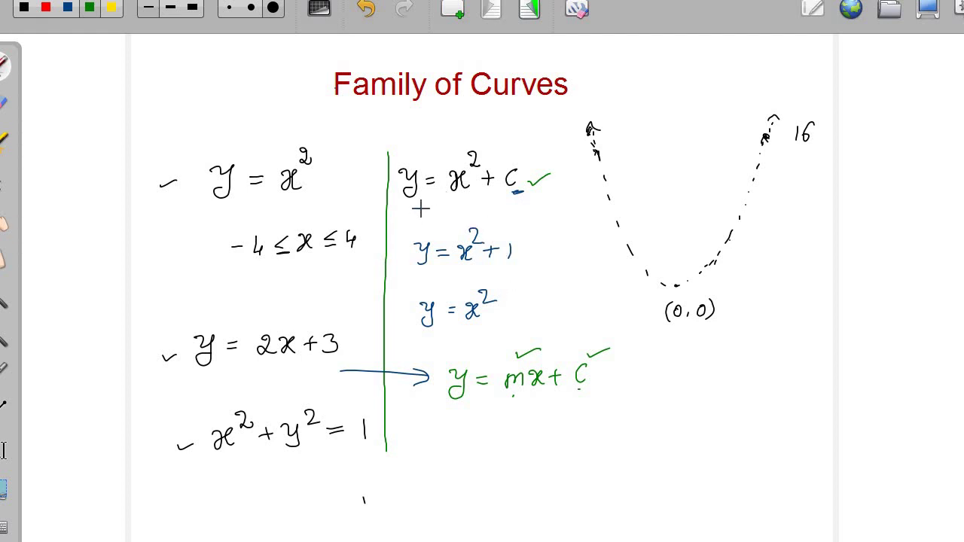
left_click_drag(404, 206, 535, 204)
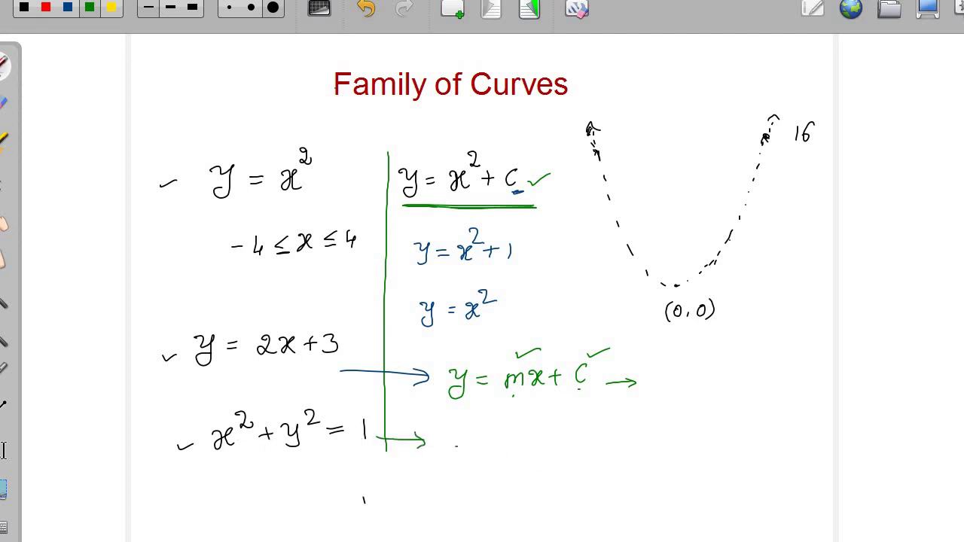
Write the circle family (x − a)² + (y − b)² = r² in green beside x² + y² = 1
left_click_drag(470, 443, 457, 459)
left_click_drag(486, 449, 503, 450)
mouse_move(493, 441)
left_mouse_down()
mouse_move(493, 459)
mouse_move(454, 462)
left_mouse_up()
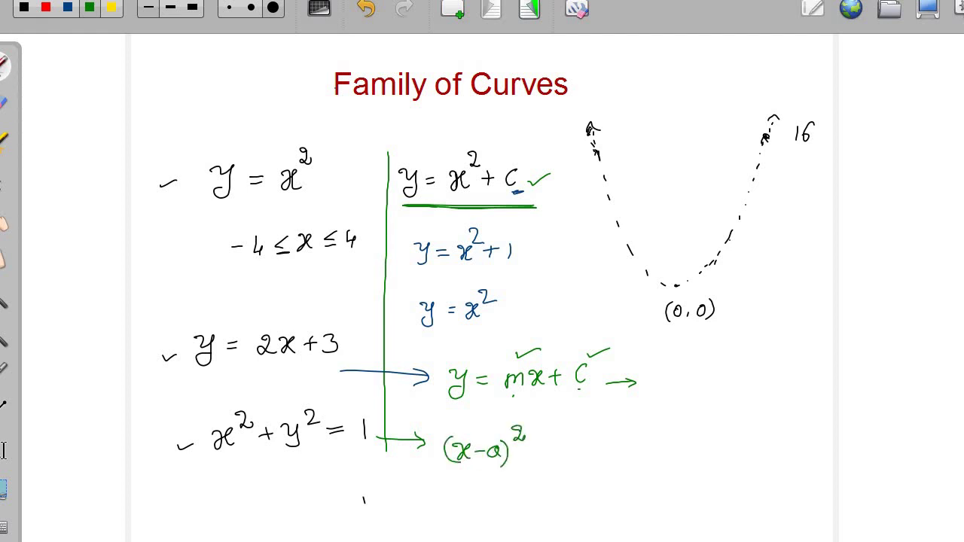
mouse_move(597, 450)
left_mouse_down()
mouse_move(595, 462)
mouse_move(607, 462)
left_mouse_up()
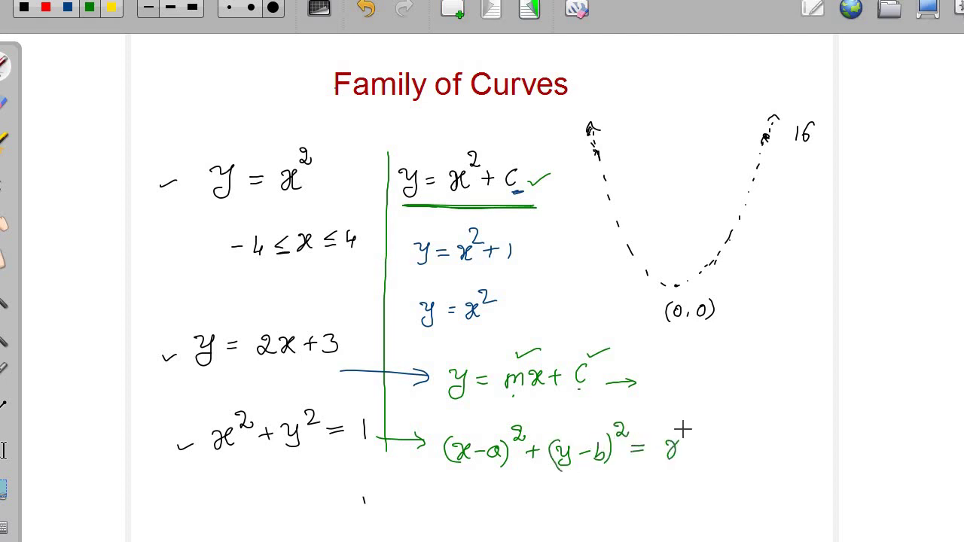
left_click_drag(689, 445, 702, 435)
Write the parameters a, b, r in green below the circle family equation, and tick x² + y² = 1 in green
left_click(3, 182)
left_click(482, 450)
left_click(710, 417)
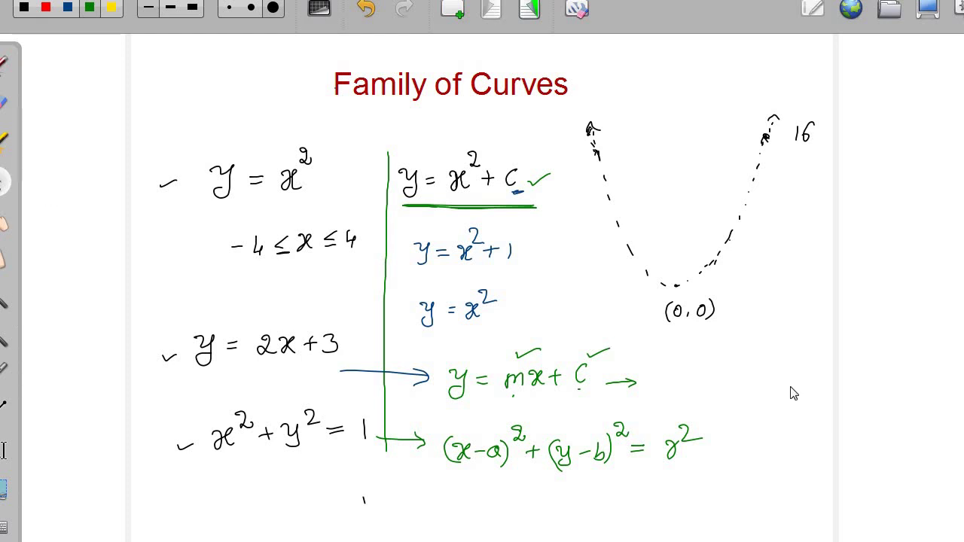
left_click(5, 264)
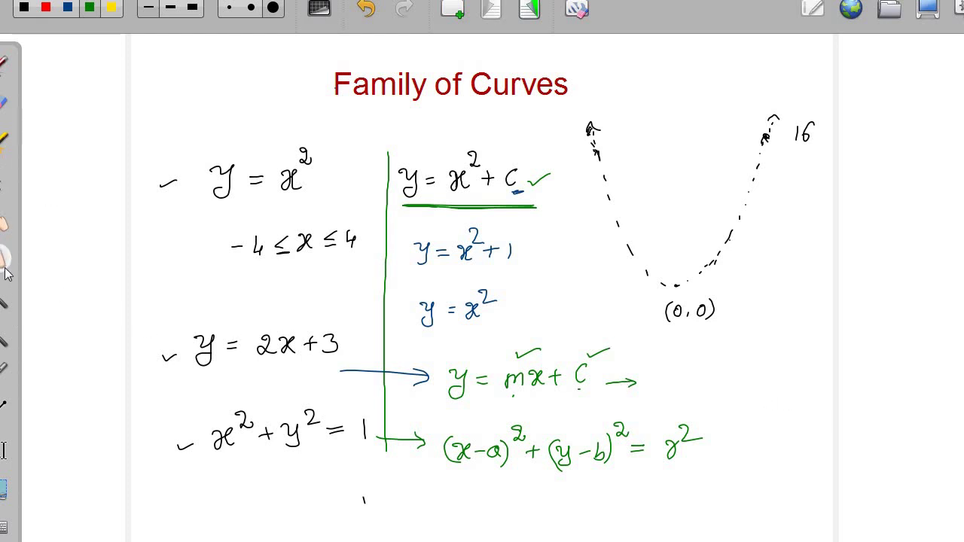
left_click_drag(768, 440, 740, 335)
left_click(4, 67)
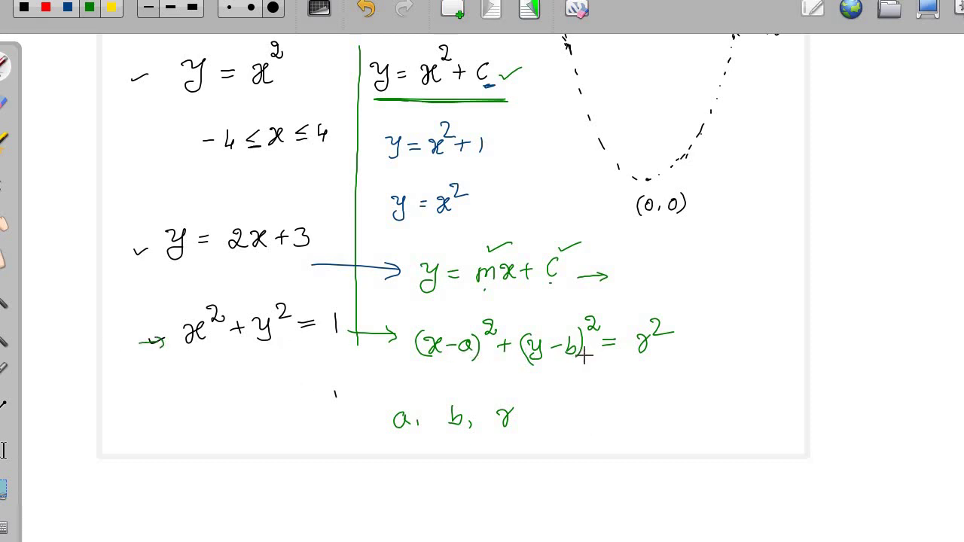
left_click_drag(145, 330, 181, 314)
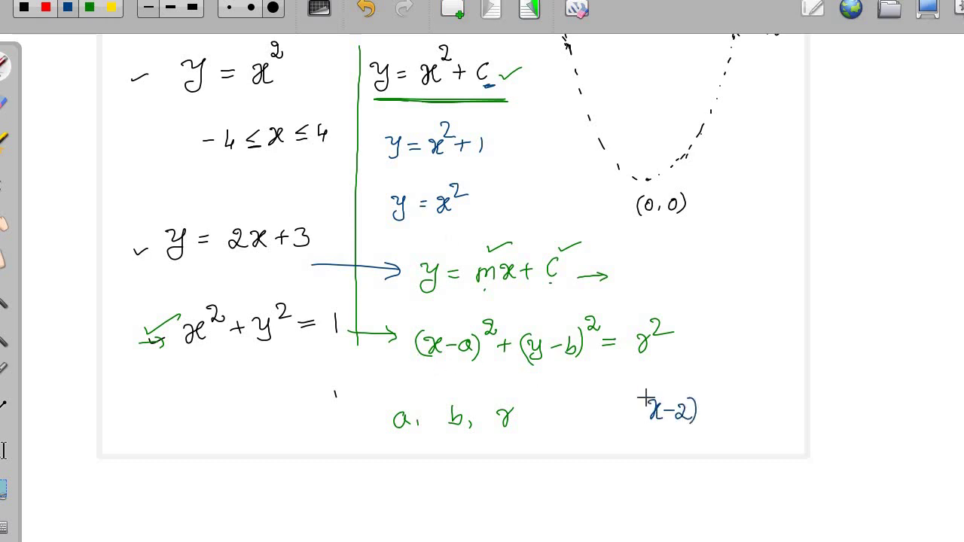
Write the example circle (x − 2)² + (y − 1)² = 3² in blue beside the listed parameters
mouse_move(696, 387)
left_mouse_down()
mouse_move(719, 410)
mouse_move(768, 421)
mouse_move(732, 424)
left_mouse_up()
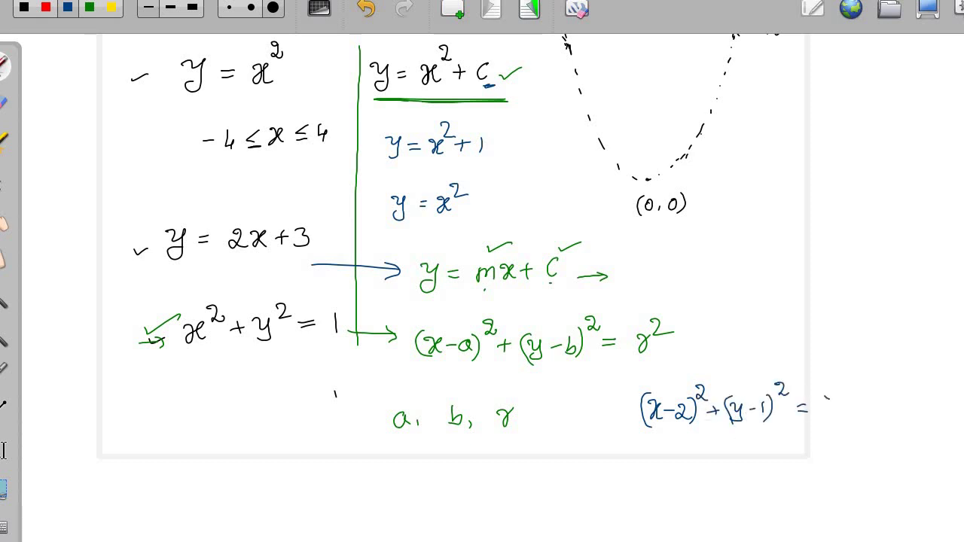
left_click_drag(837, 383, 843, 381)
Switch from the whiteboard to the desktop annotation mode over the Desmos graphing calculator
left_click(4, 262)
left_click_drag(476, 144, 474, 251)
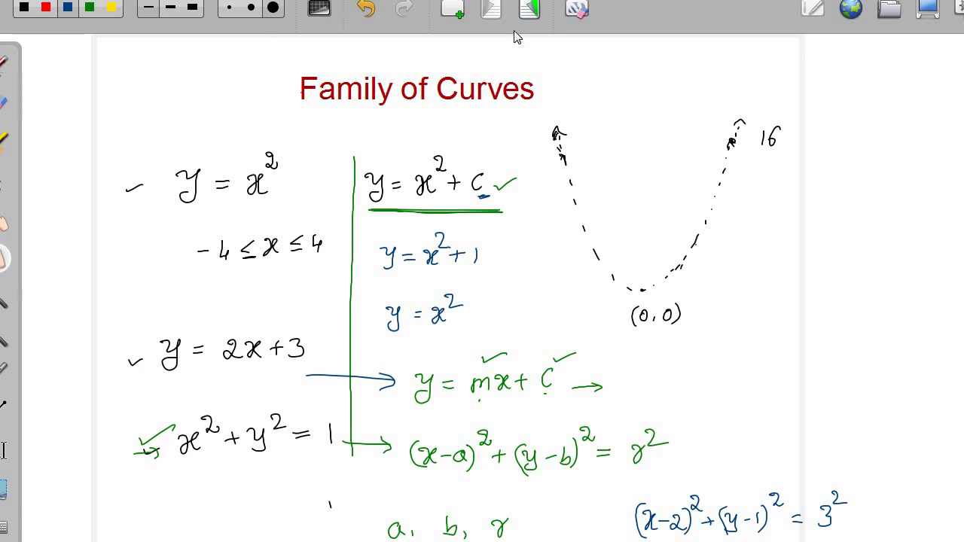
left_click(932, 15)
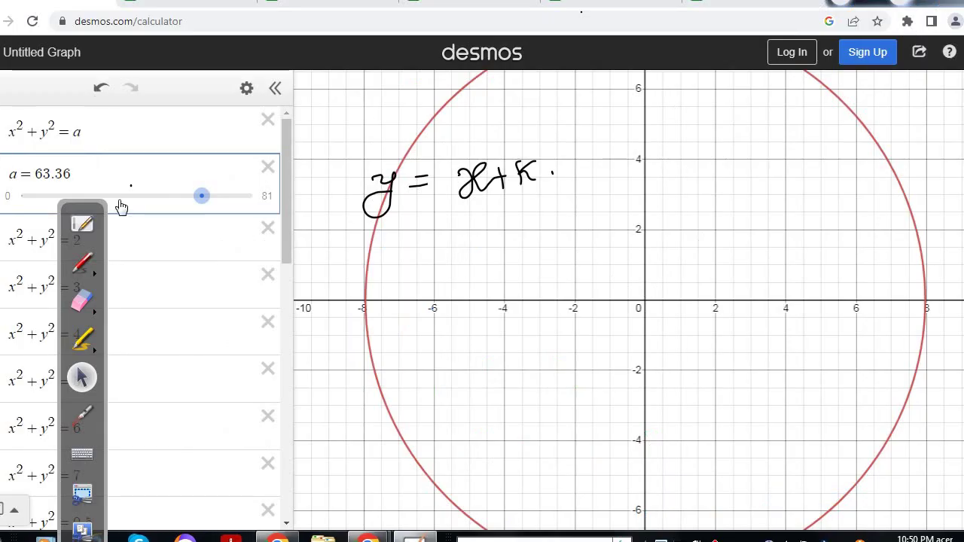
Outline the Desmos name with the blue pen, erase the outline, and return to the selection pointer
left_click(83, 265)
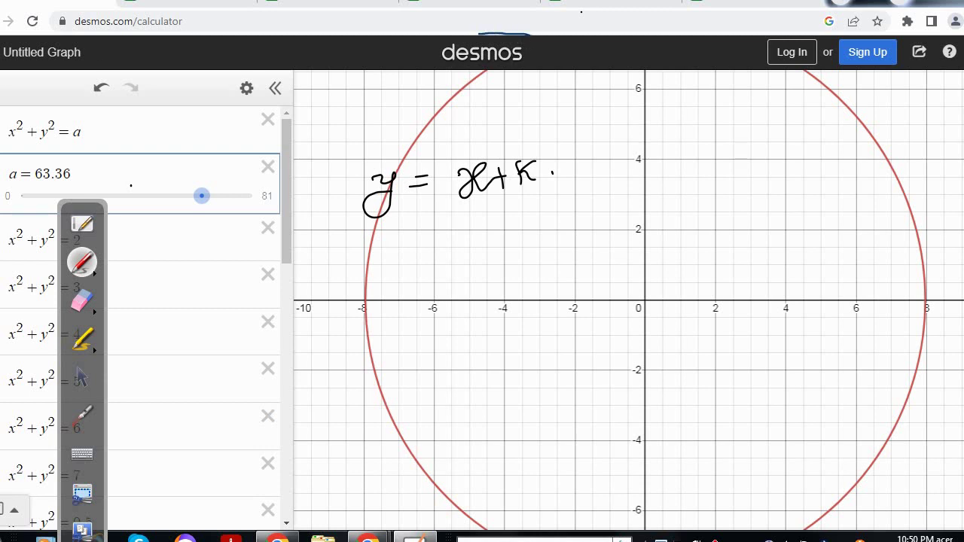
left_click_drag(435, 61, 523, 77)
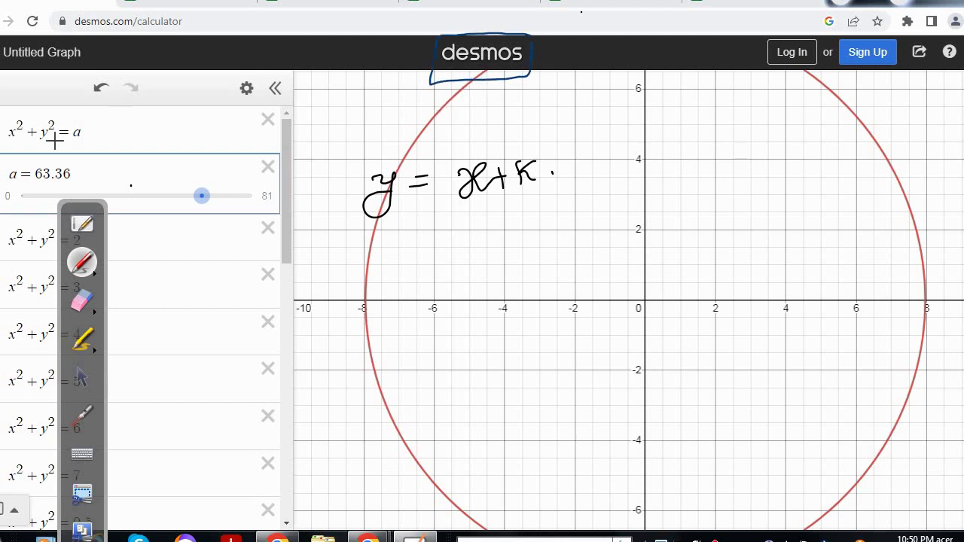
left_click(83, 309)
left_click_drag(432, 94, 523, 79)
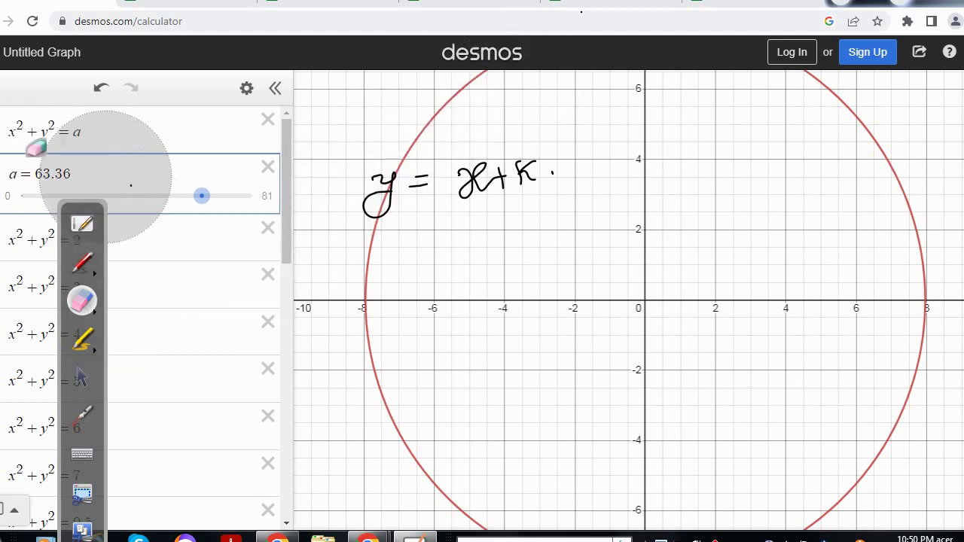
left_click(92, 253)
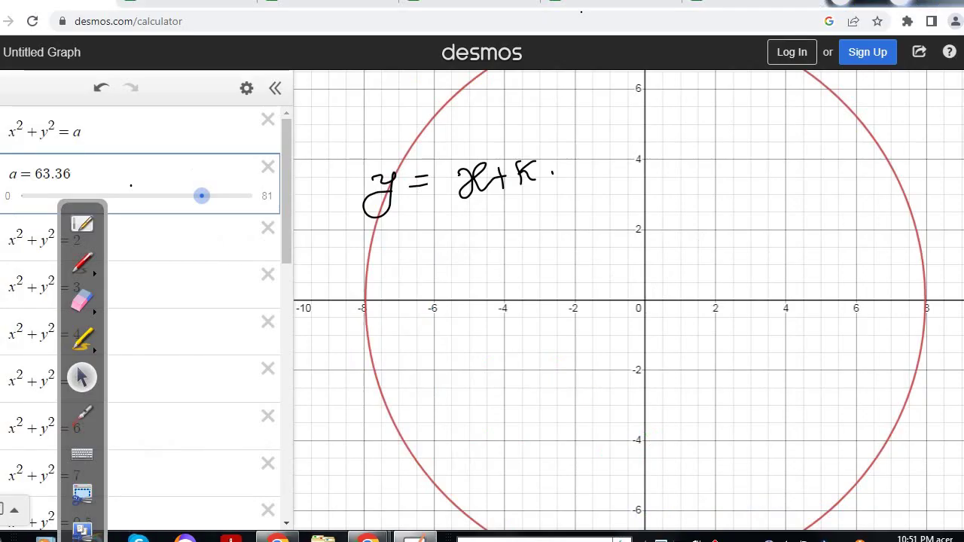
Underline and tick the x² + y² = a expression with the blue pen, erase the marks, and return to the selection pointer
left_click(82, 262)
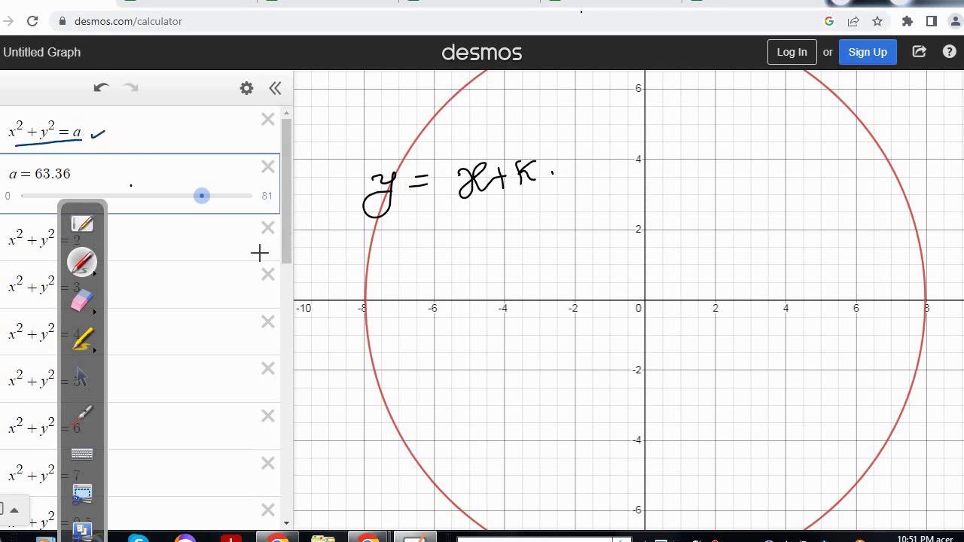
left_click(83, 302)
left_click_drag(86, 150, 76, 161)
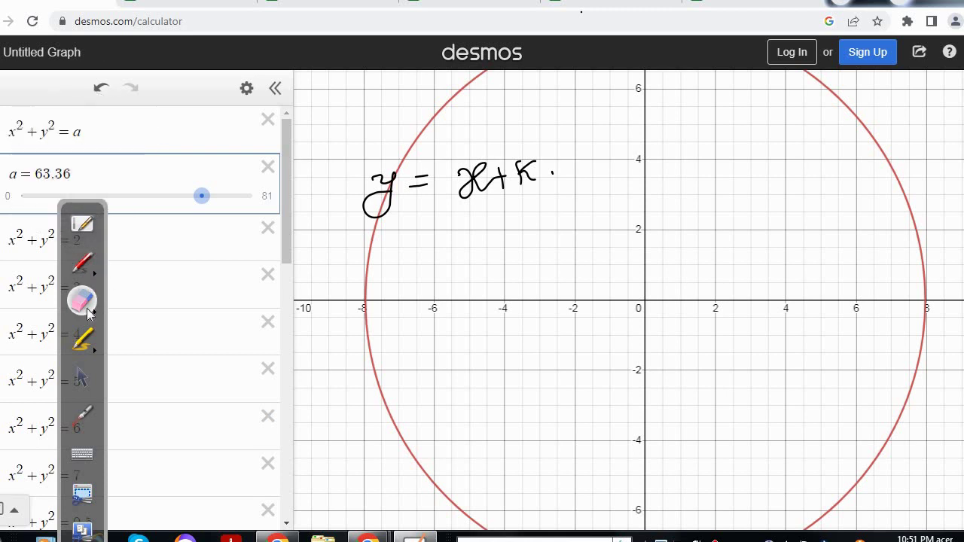
left_click(84, 262)
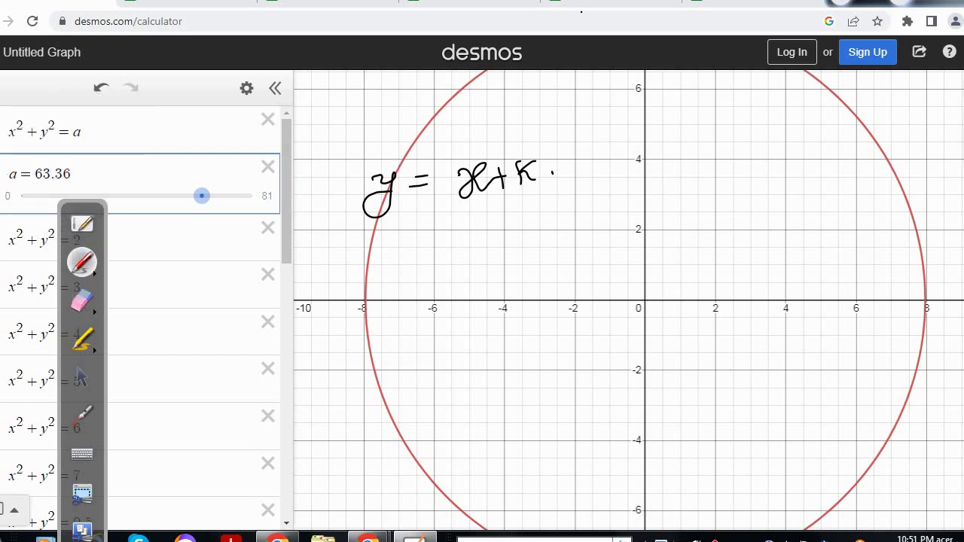
left_click(82, 379)
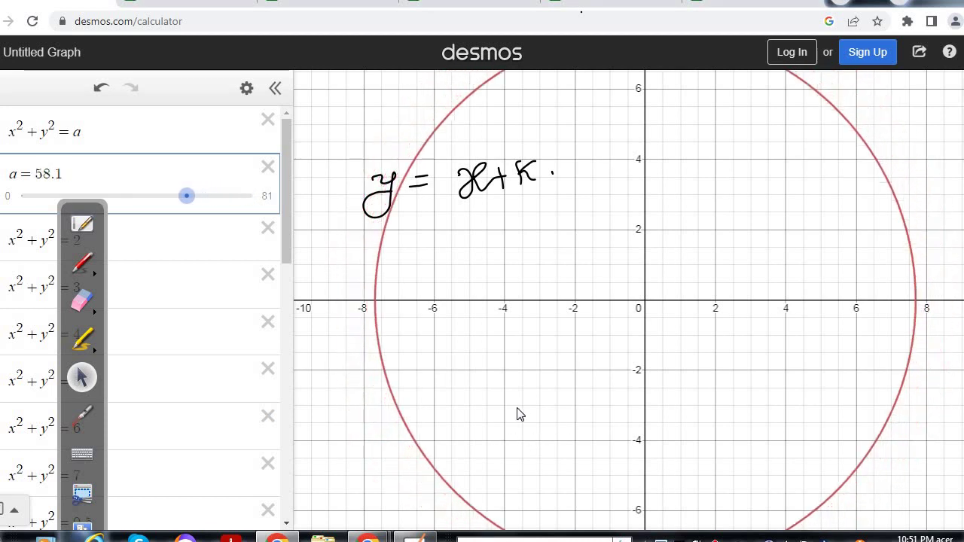
Erase the handwritten y = x + k over the graph and return to the selection pointer
left_click(75, 301)
mouse_move(325, 232)
left_mouse_down()
mouse_move(525, 198)
mouse_move(118, 340)
left_mouse_up()
left_click(82, 376)
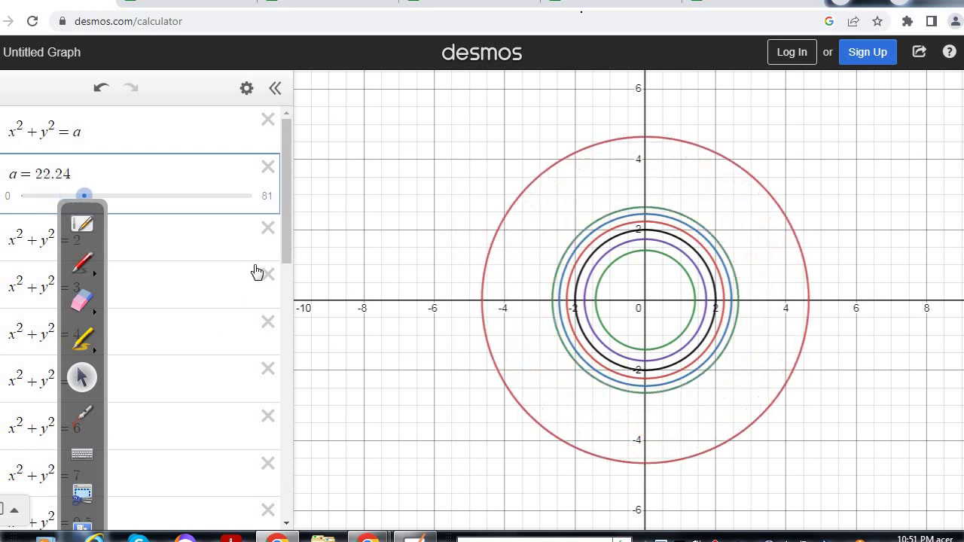
Show the fixed circles in the expression list one after another, starting from x² + y² = 2, and return to the a slider
scroll(284, 290, "down", 1)
left_click_drag(284, 287, 283, 357)
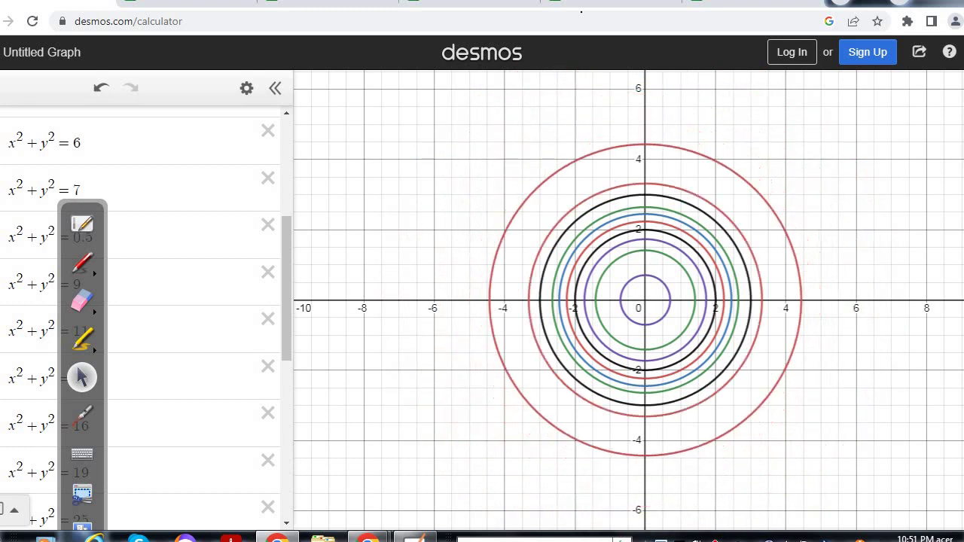
scroll(231, 359, "down", 4)
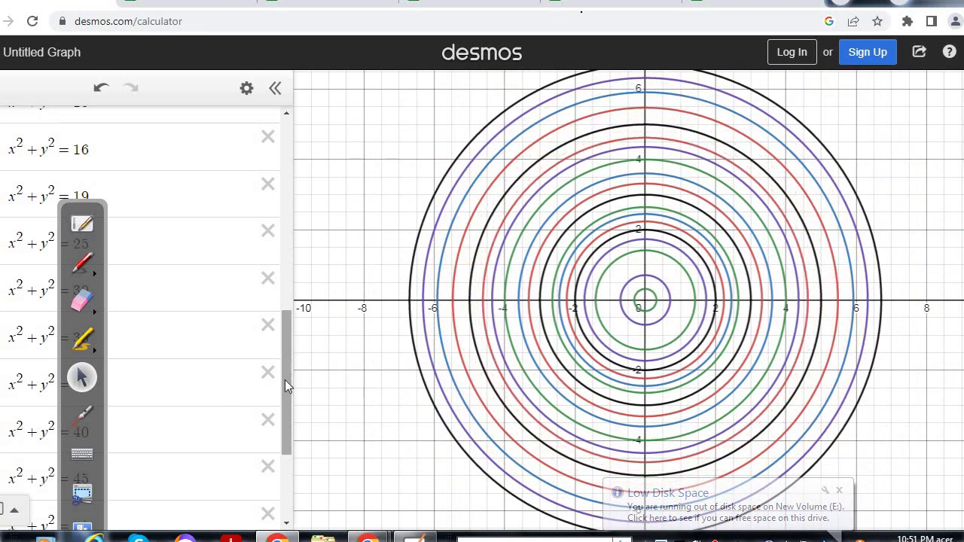
scroll(286, 362, "down", 2)
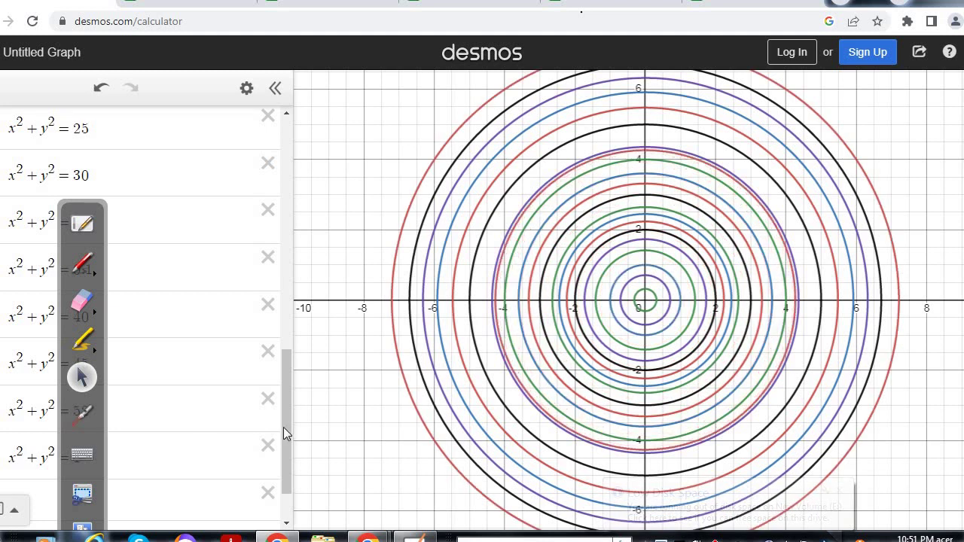
left_click_drag(285, 408, 308, 236)
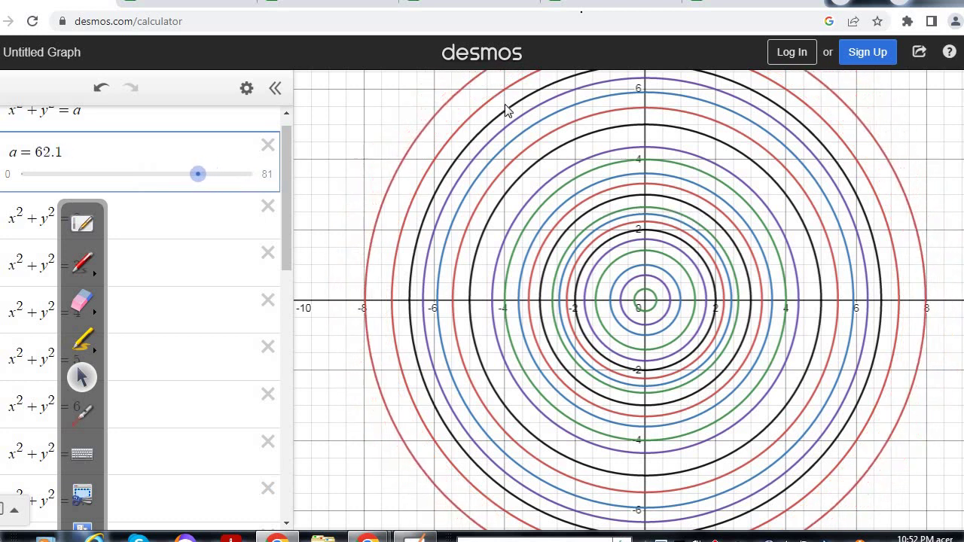
Write x² + y² = r² in blue beside the concentric circles and return to the selection pointer
left_click(84, 264)
mouse_move(329, 144)
left_mouse_down()
mouse_move(331, 162)
mouse_move(343, 164)
left_mouse_up()
mouse_move(342, 126)
left_mouse_down()
mouse_move(373, 143)
mouse_move(367, 151)
left_mouse_up()
left_click_drag(380, 136, 384, 153)
left_click_drag(388, 119, 401, 128)
mouse_move(405, 131)
left_mouse_down()
mouse_move(417, 136)
mouse_move(438, 114)
mouse_move(456, 113)
left_mouse_up()
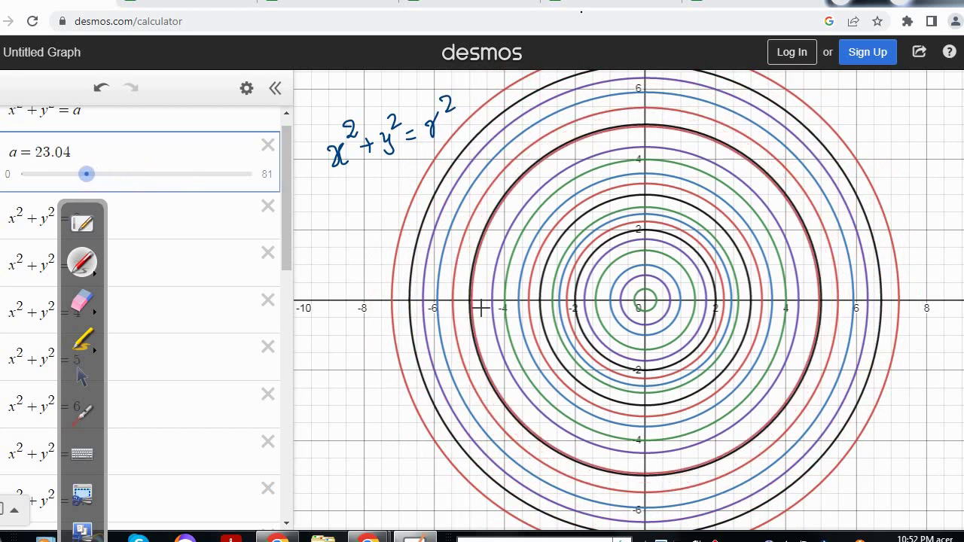
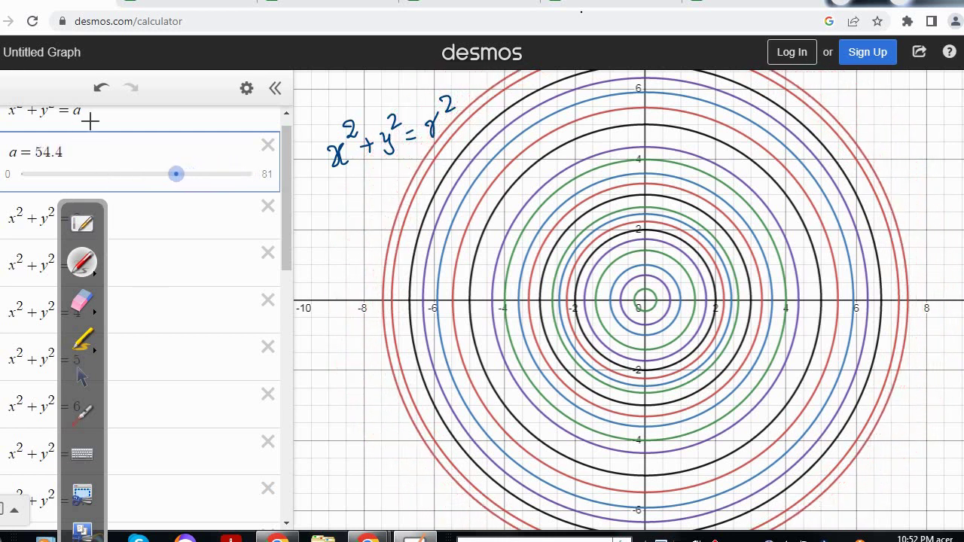
left_click(82, 377)
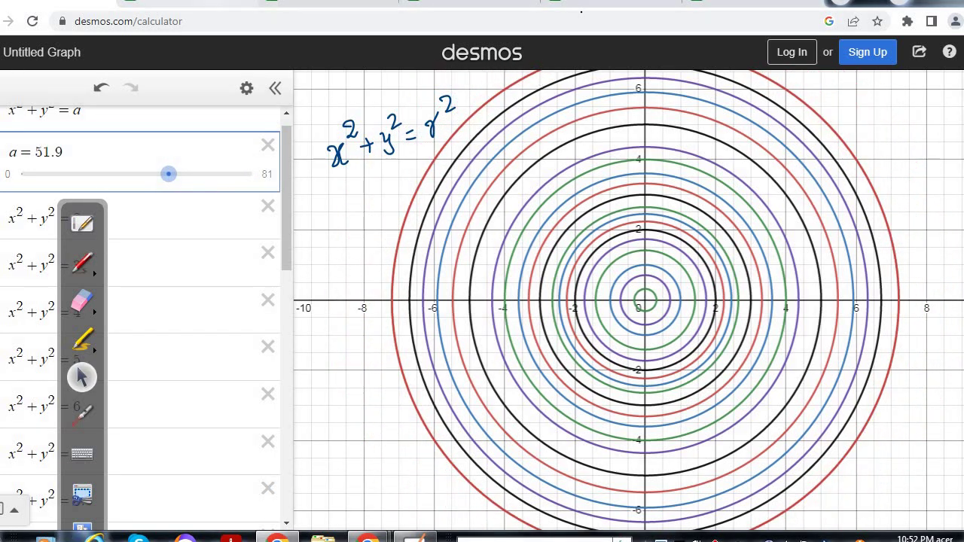
Switch to the y = kx² + a parabola graph and show the fixed parabolas y = x² plus or minus a constant
left_click(192, 2)
mouse_move(318, 209)
left_mouse_down()
mouse_move(459, 148)
mouse_move(355, 507)
left_mouse_up()
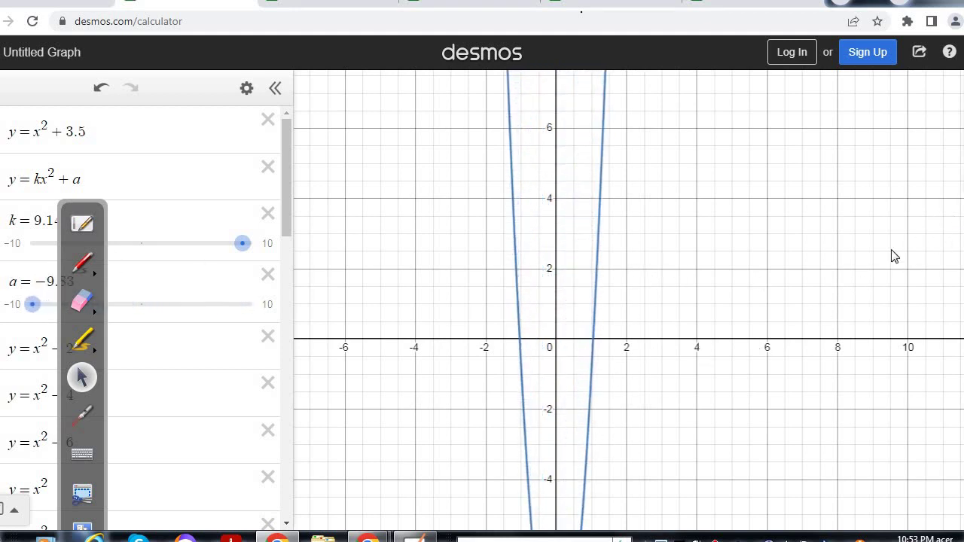
left_click(963, 148)
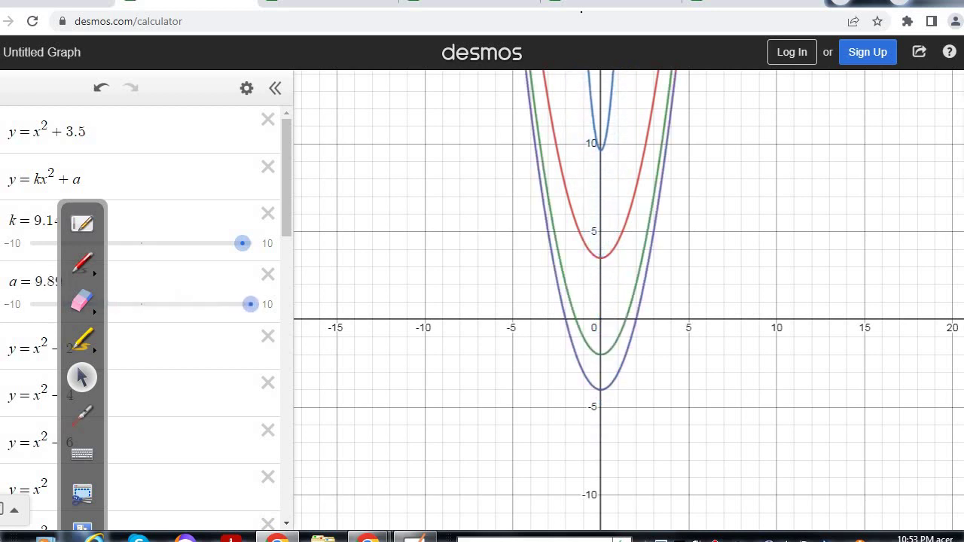
scroll(286, 204, "down", 6)
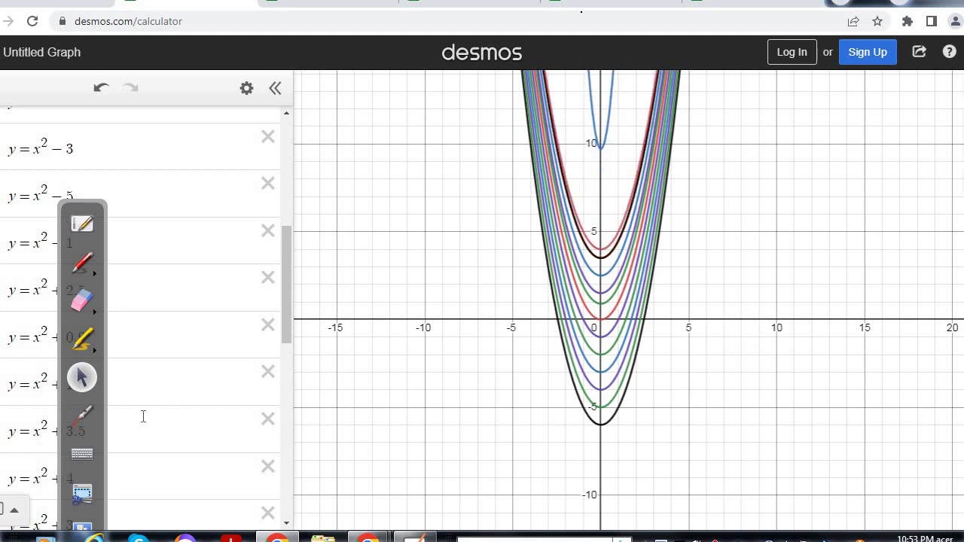
scroll(282, 361, "down", 3)
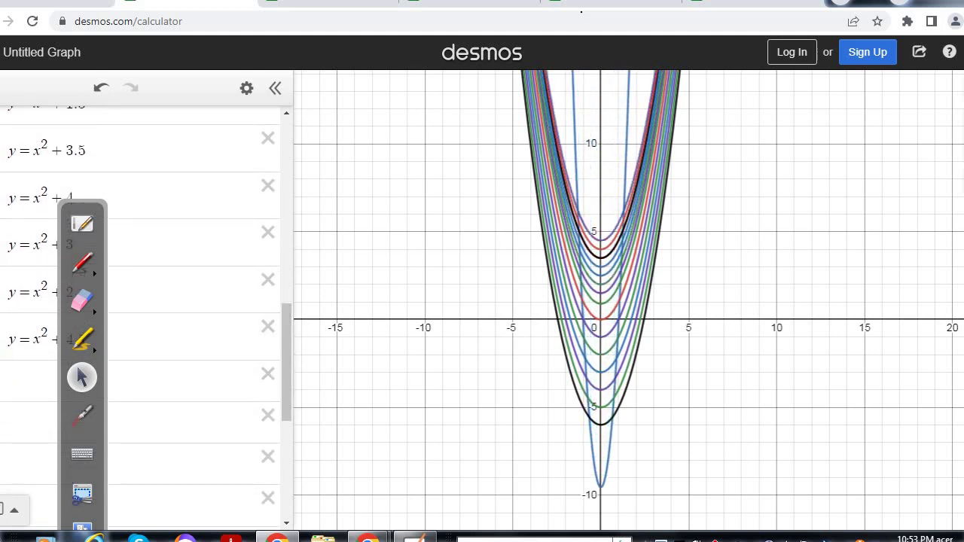
Write y = x² + c in blue in the empty area beside the family of parabolas
left_click_drag(730, 218, 704, 385)
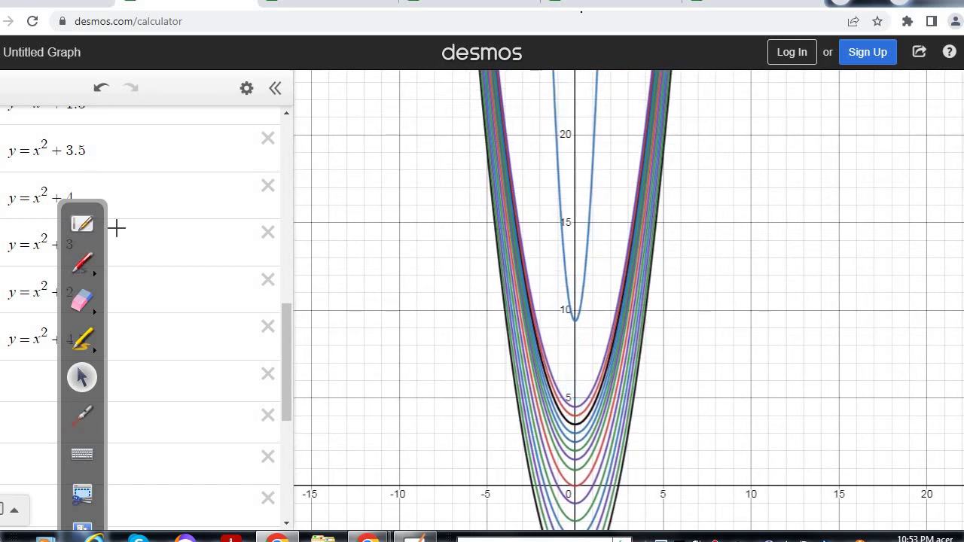
left_click(82, 262)
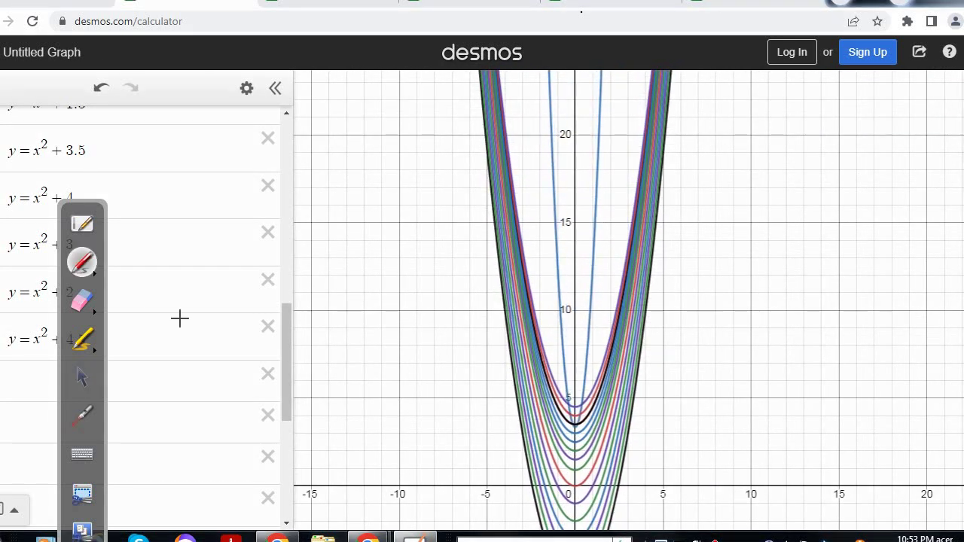
left_click(82, 376)
left_click_drag(751, 301, 747, 203)
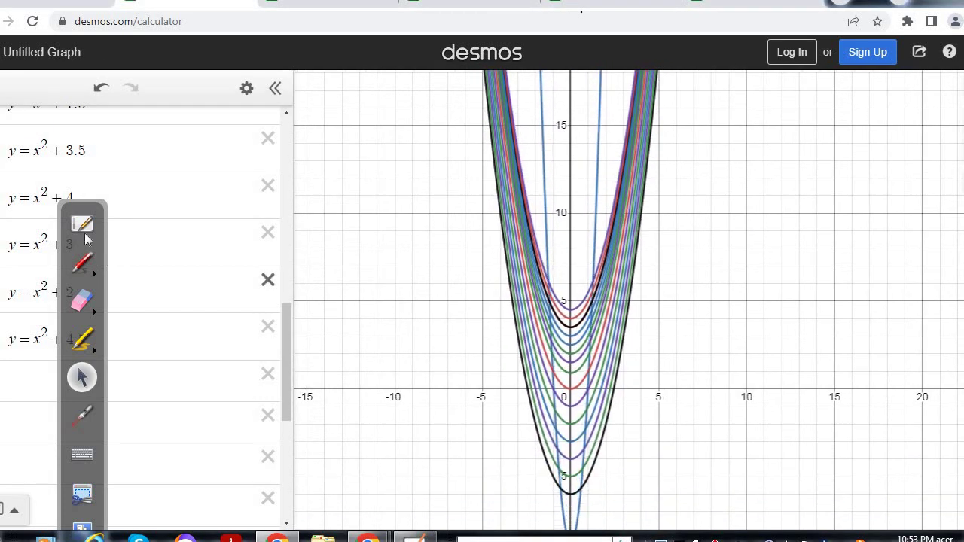
left_click(82, 262)
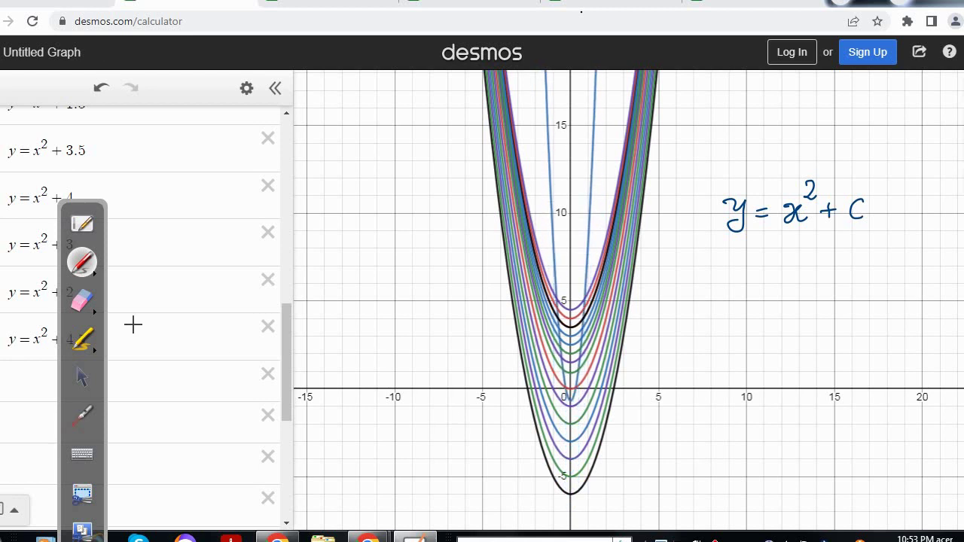
Change the handwritten equation to y = kx² + a by adding k before x² and turning c into a
scroll(276, 337, "up", 5)
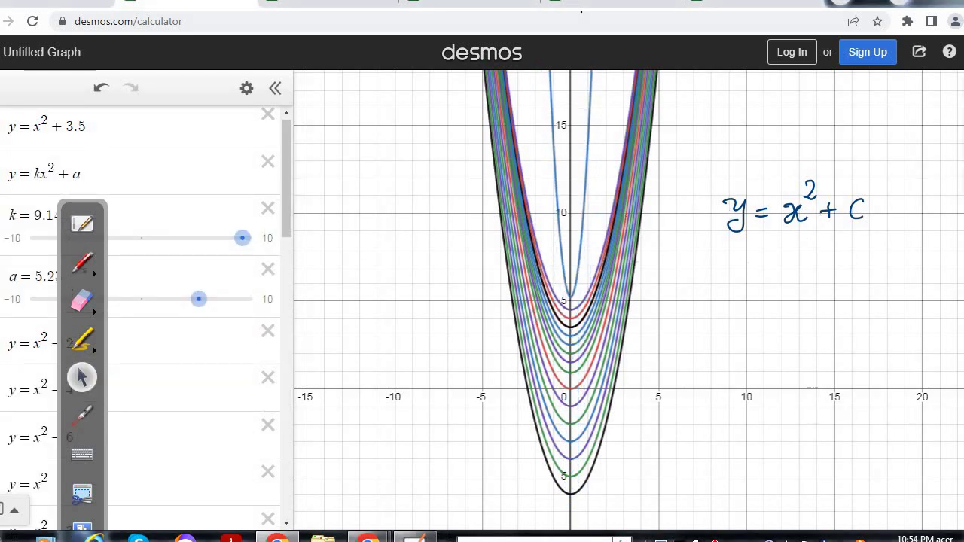
left_click_drag(286, 211, 295, 189)
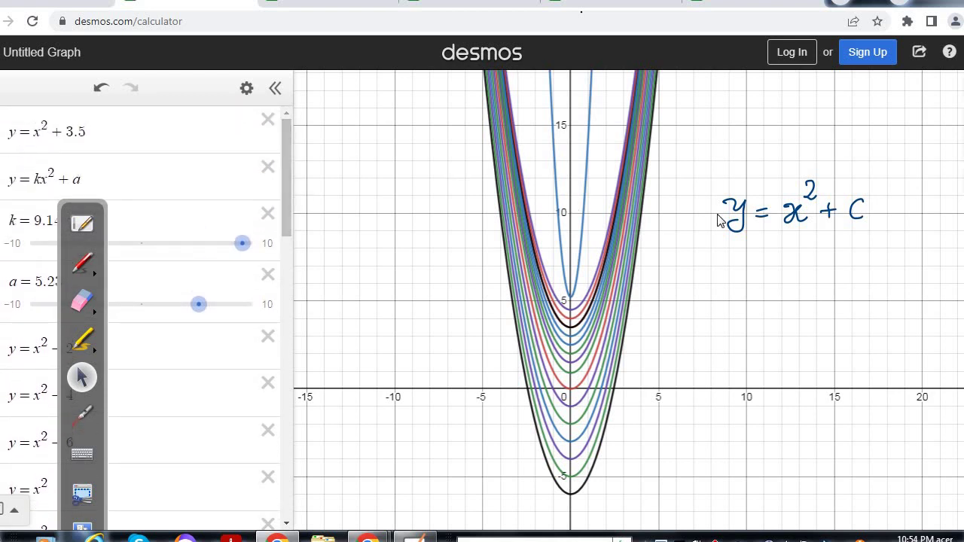
left_click(83, 262)
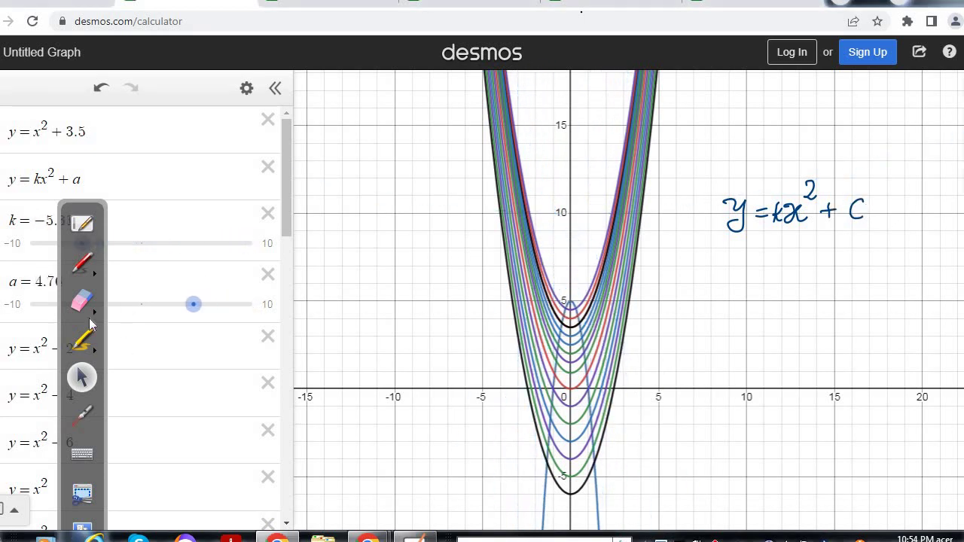
left_click(83, 261)
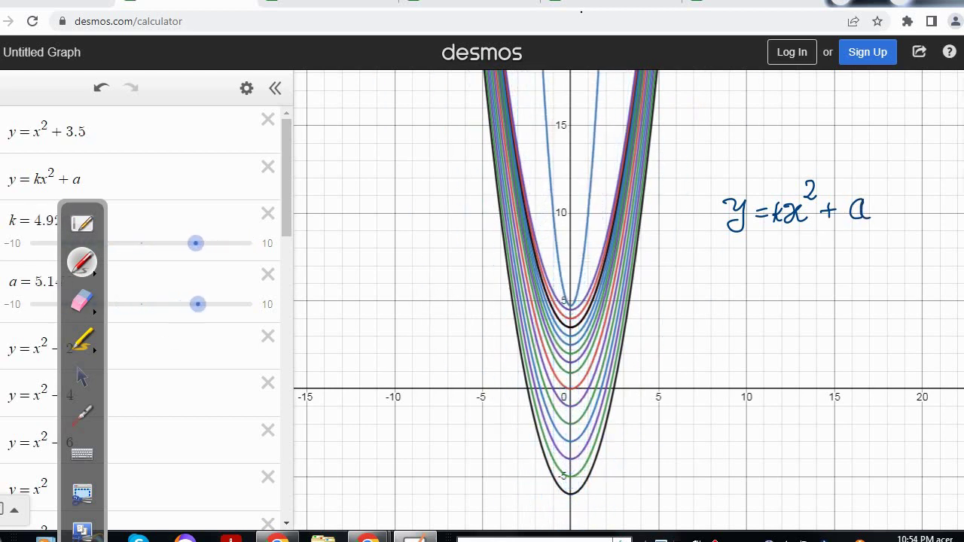
left_click(81, 378)
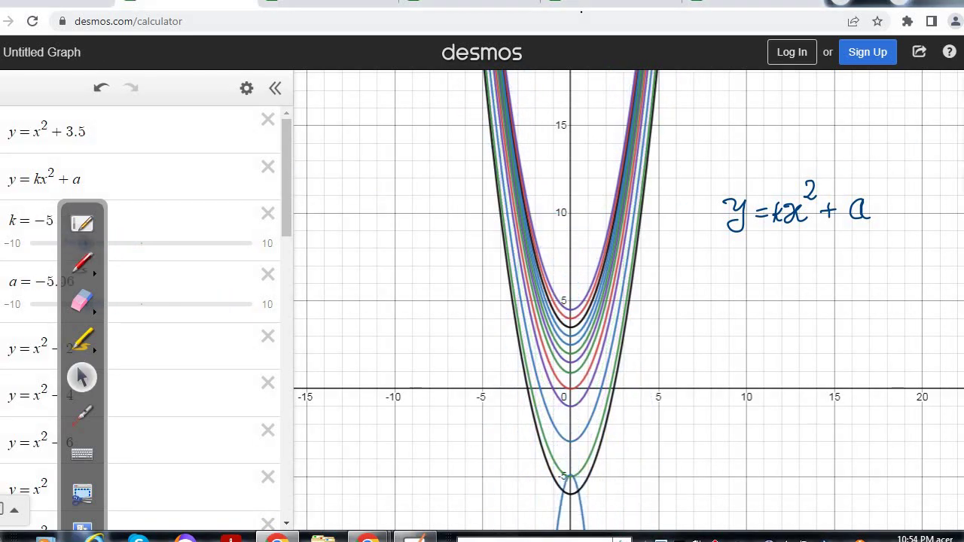
Hide all the fixed parabolas so that only the y = kx² + a curve remains plotted
left_click_drag(299, 207, 275, 209)
scroll(274, 289, "down", 5)
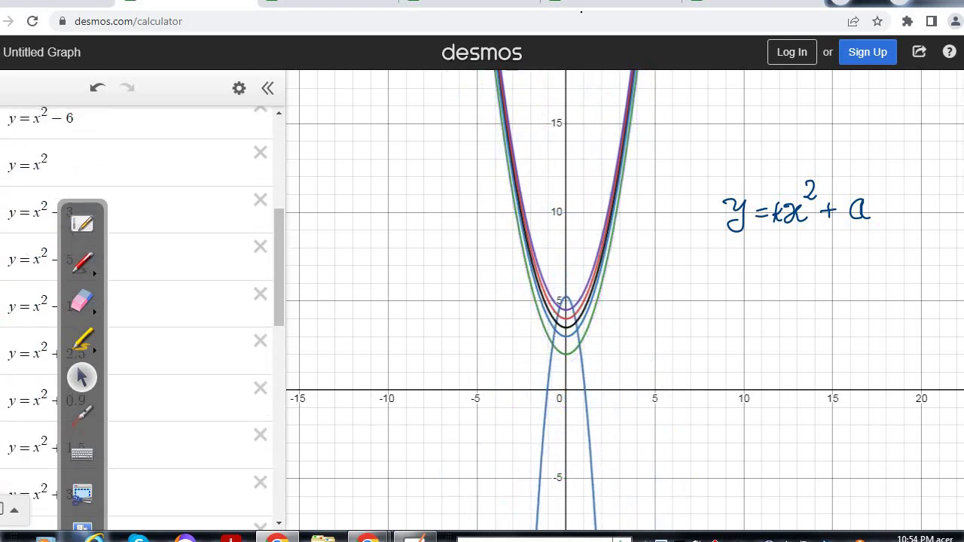
left_click_drag(275, 292, 275, 389)
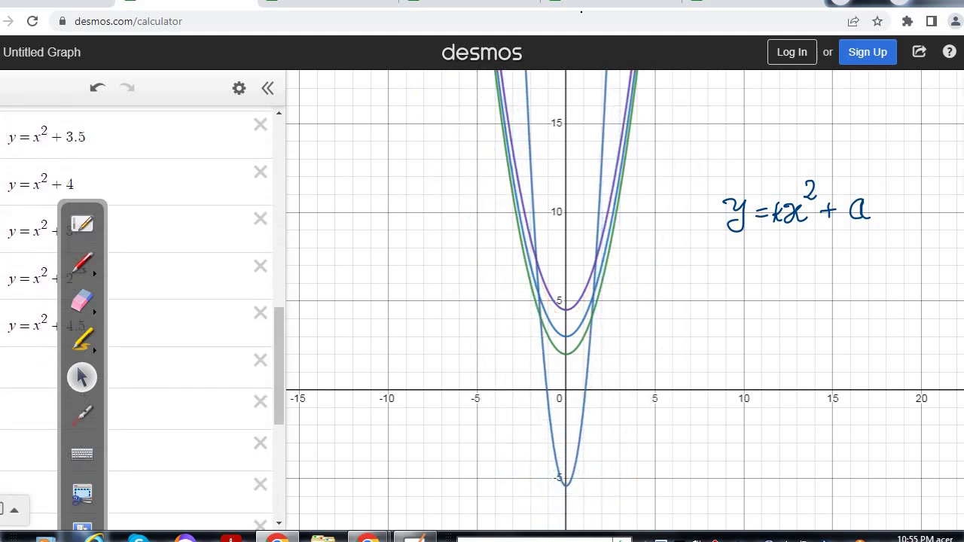
left_click_drag(277, 366, 293, 153)
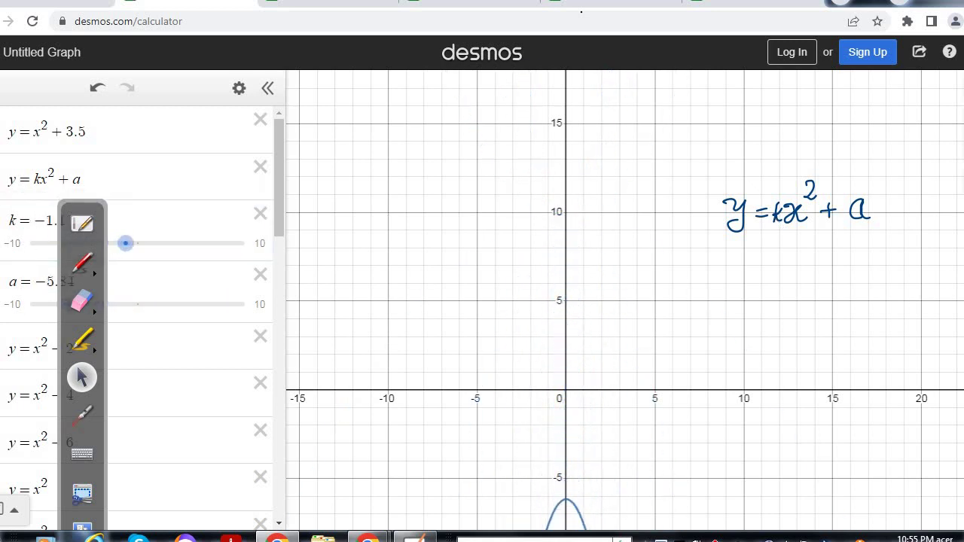
Vary k between positive and negative values, finish with k at 0.3, and set a to 6.9
left_click_drag(163, 253, 142, 253)
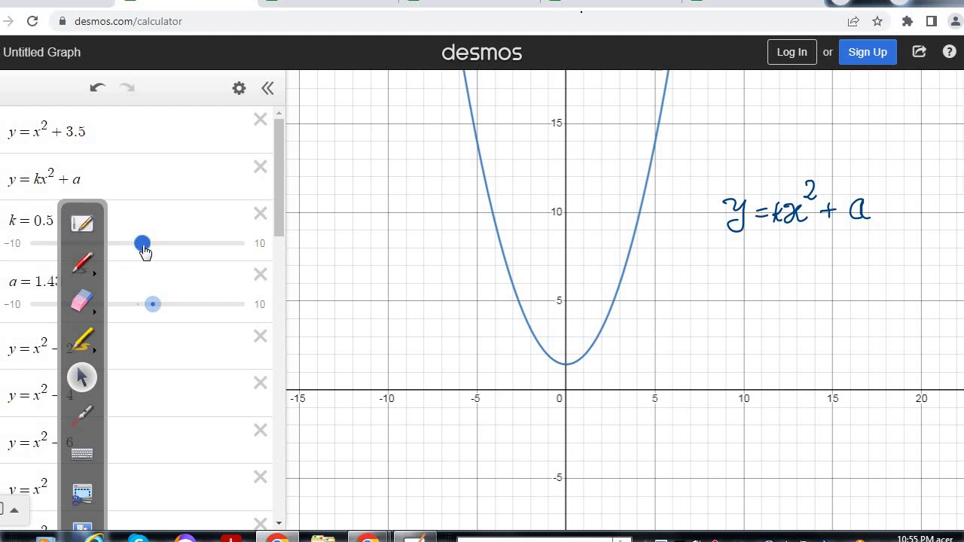
left_click_drag(148, 253, 112, 256)
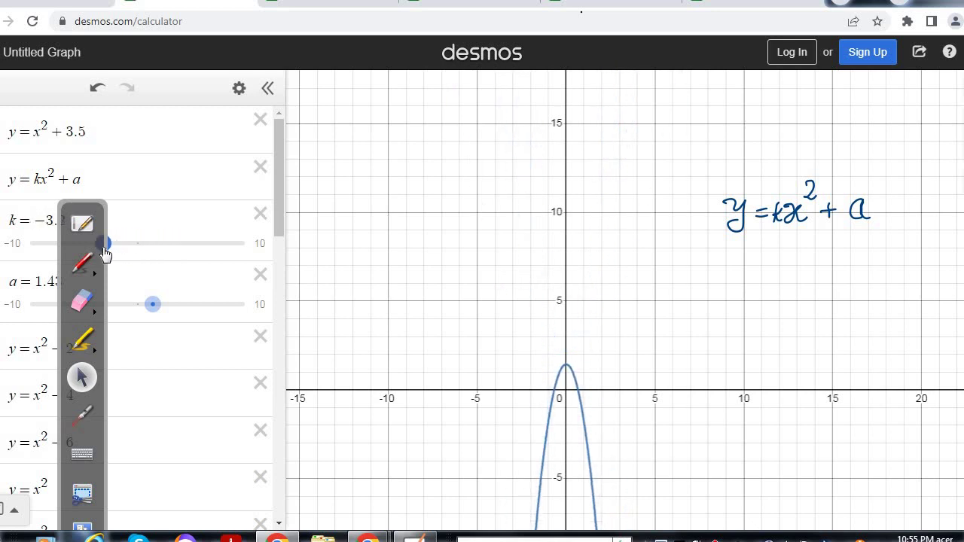
left_click_drag(104, 251, 140, 253)
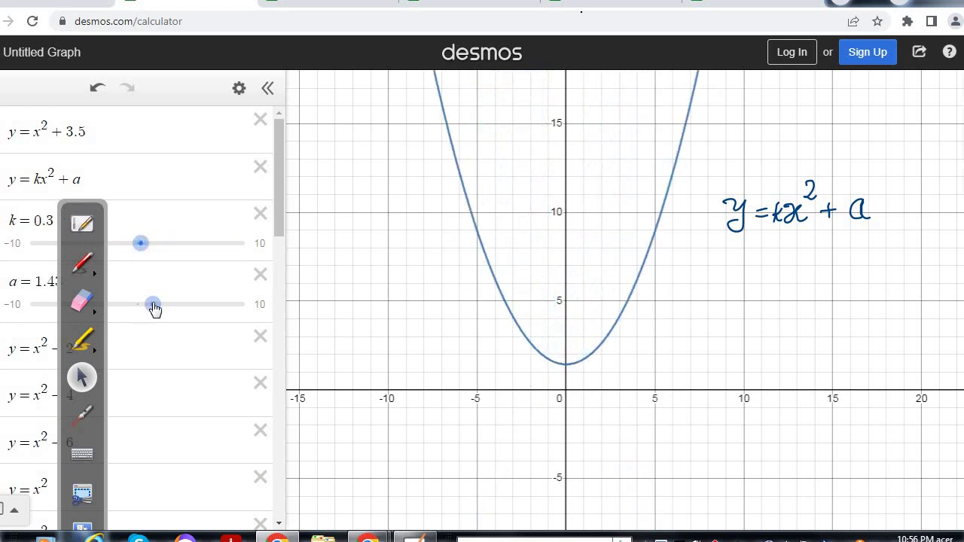
left_click_drag(153, 305, 211, 304)
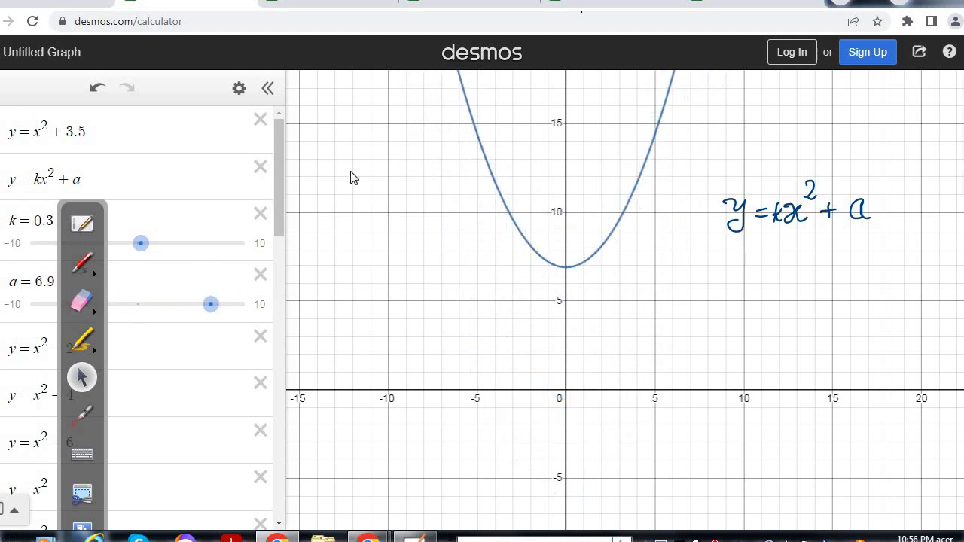
Erase the handwritten y = kx² + a beside the parabola and return to the selection pointer
left_click(80, 301)
mouse_move(706, 230)
left_mouse_down()
mouse_move(862, 219)
mouse_move(265, 253)
left_mouse_up()
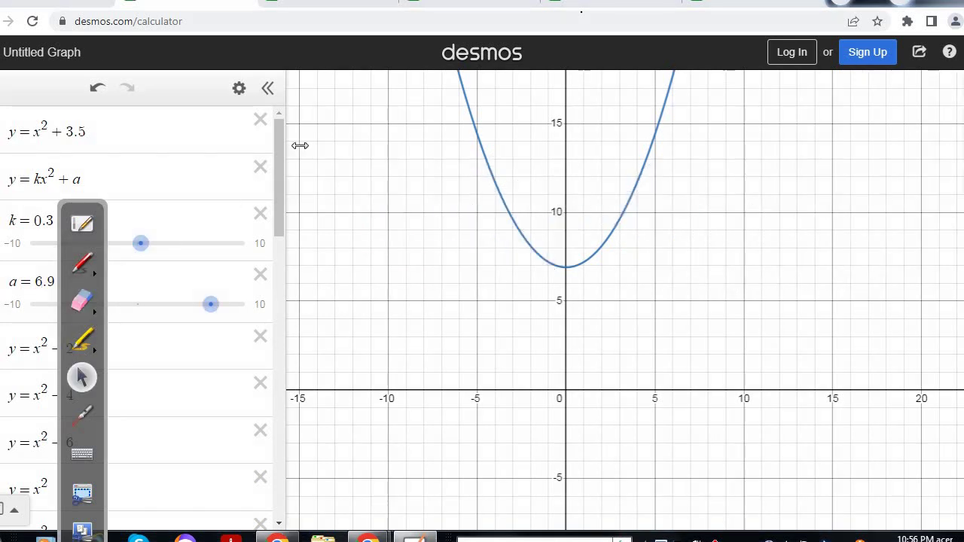
Open the circle-family graph and plot the listed fixed circles of radius 2 together with the two slider-driven circles
left_click(332, 3)
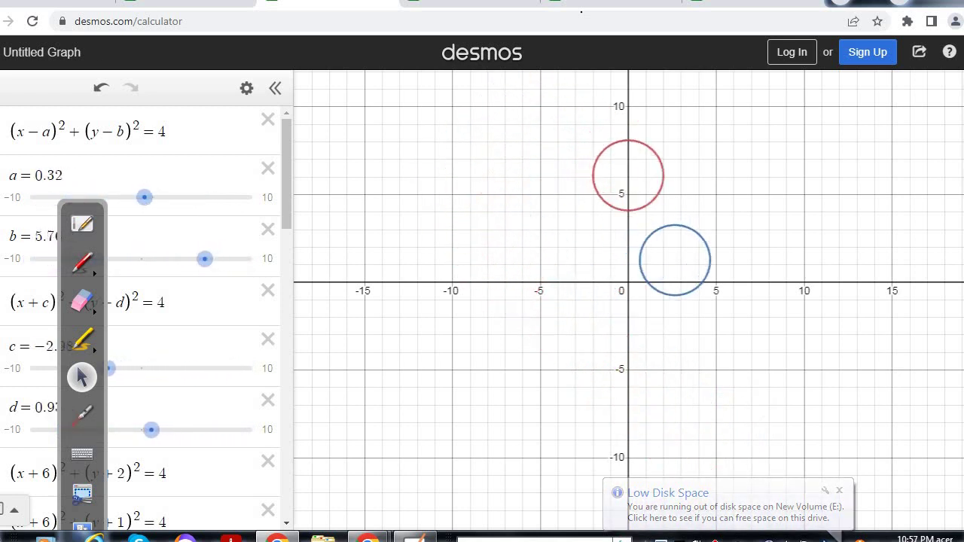
left_click_drag(287, 178, 287, 246)
left_click(2, 163)
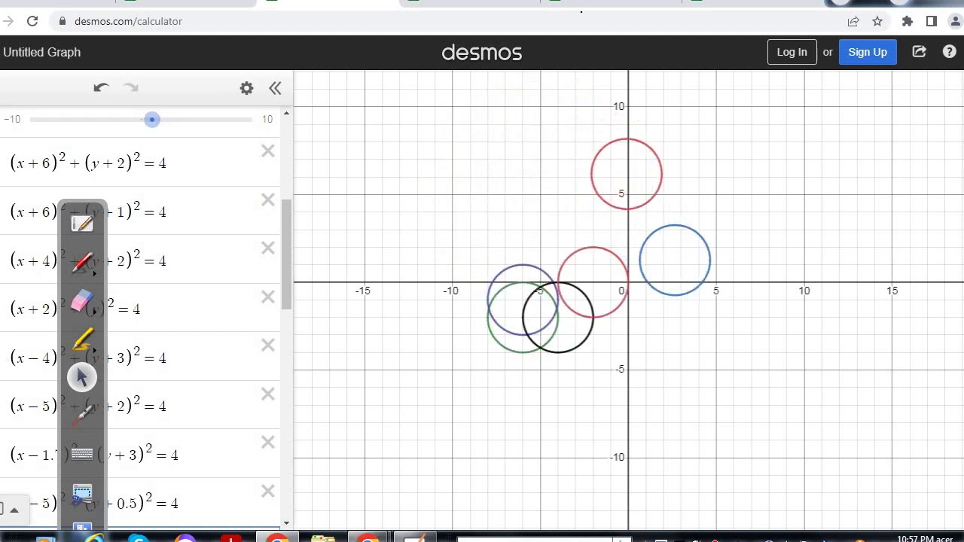
left_click_drag(289, 250, 283, 354)
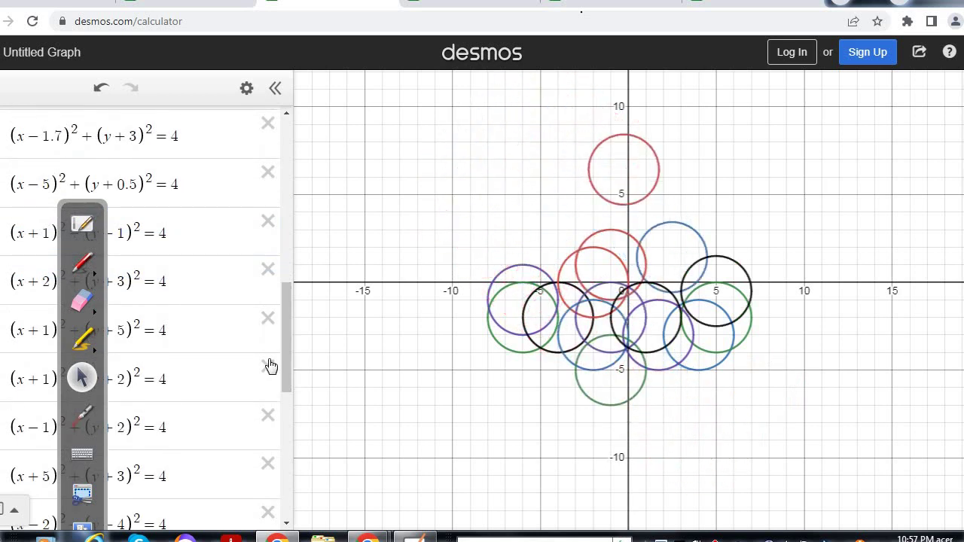
scroll(277, 365, "down", 3)
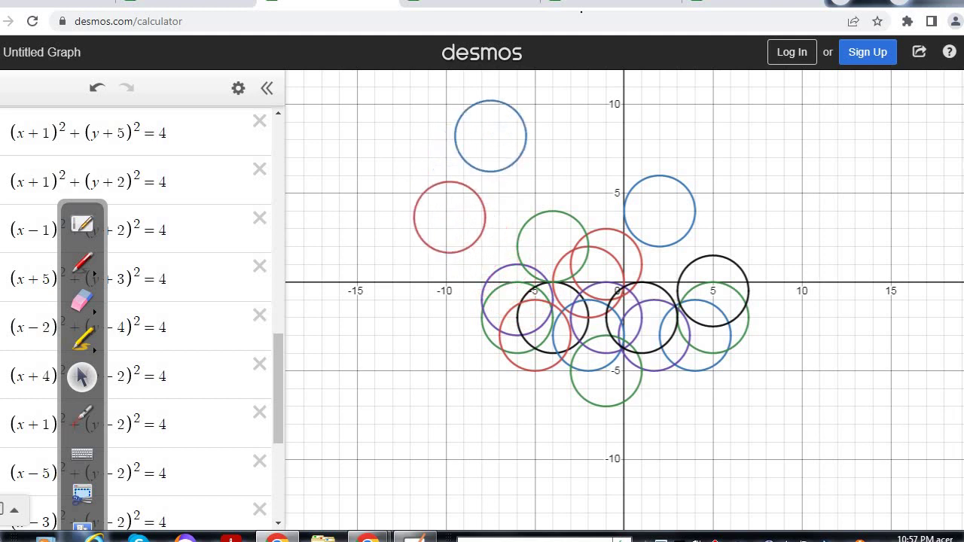
left_click_drag(279, 403, 270, 440)
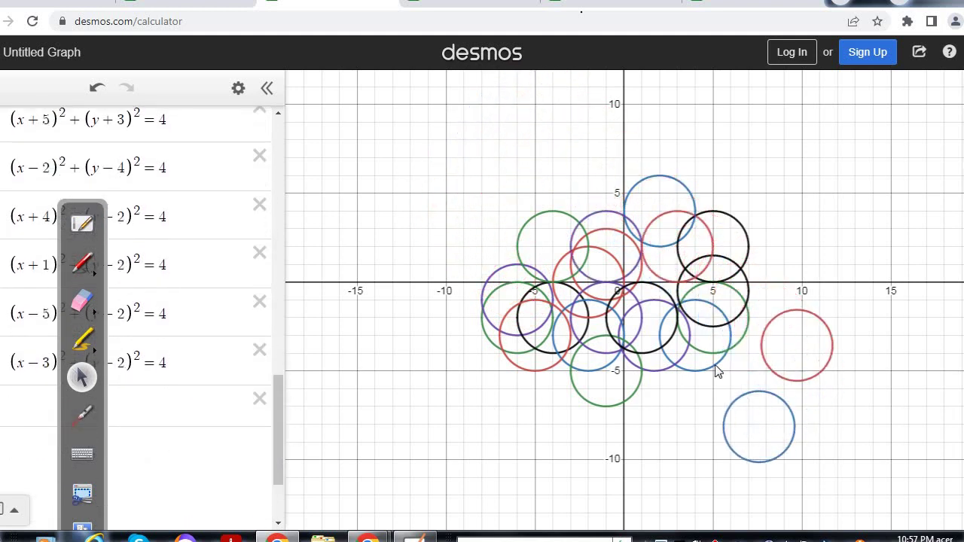
left_click(962, 121)
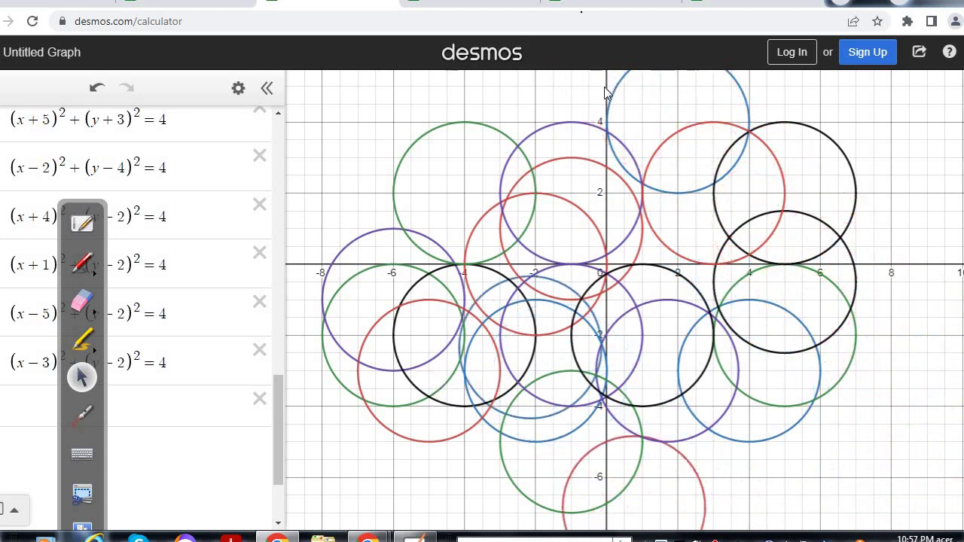
left_click_drag(279, 412, 275, 151)
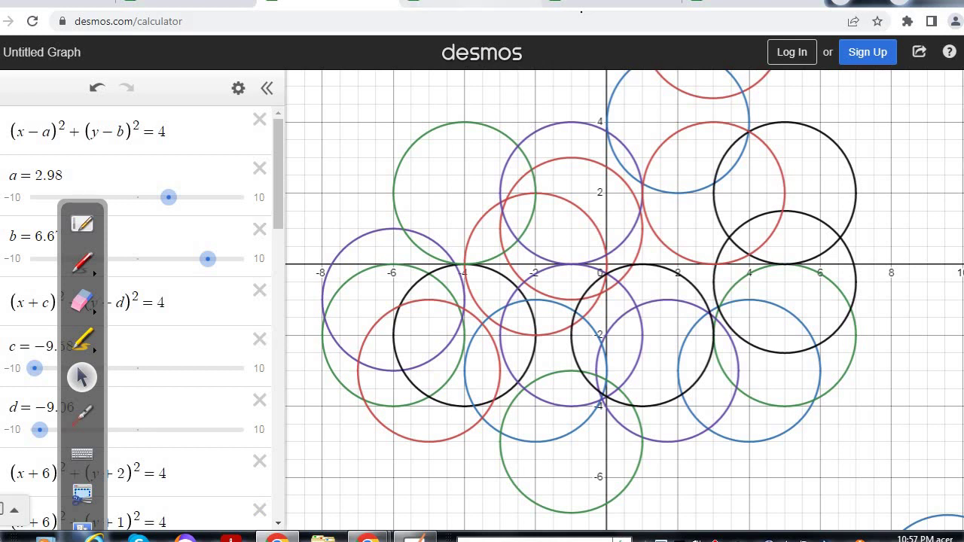
Switch to the graph of exponential and trigonometric families and plot ae^x + be^(2x) in place of the line y = lx + m
left_click(470, 10)
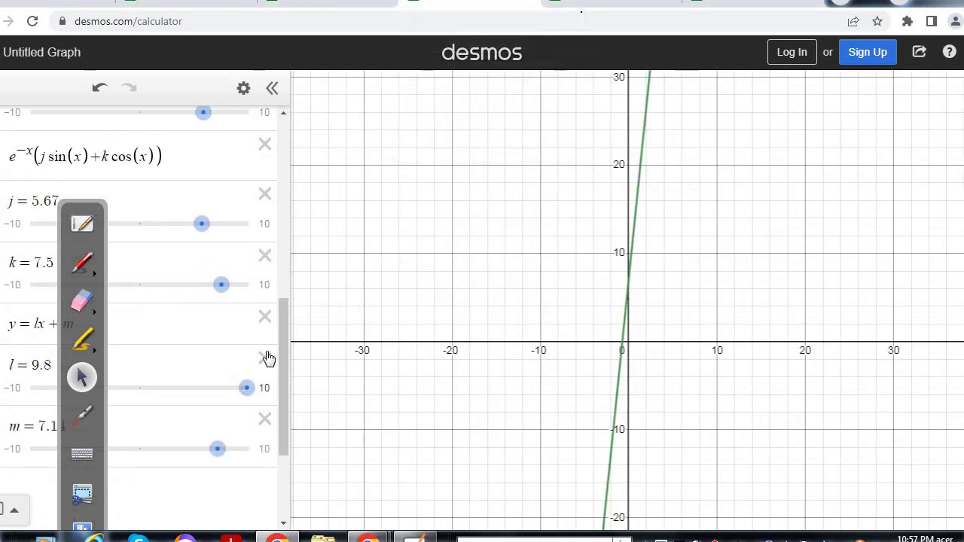
left_click_drag(288, 361, 295, 166)
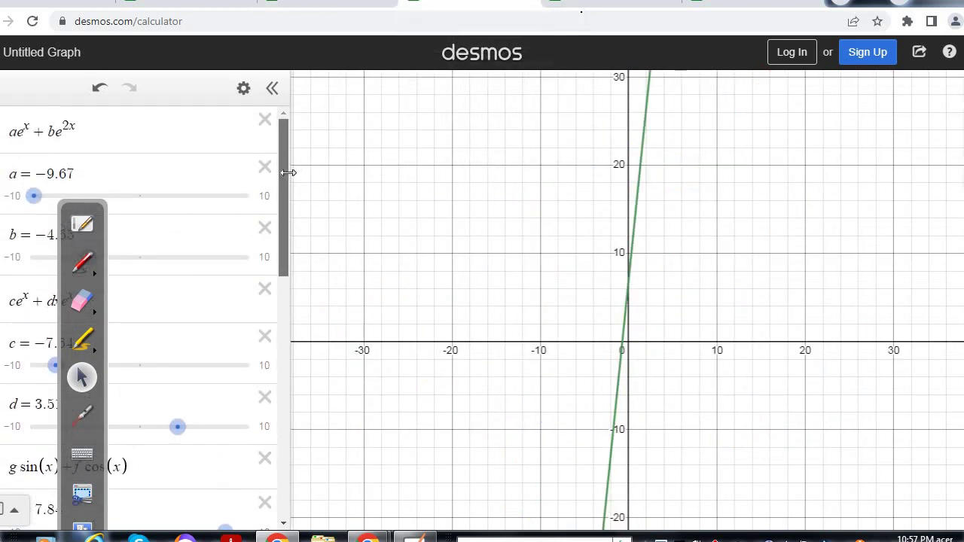
left_click(637, 231)
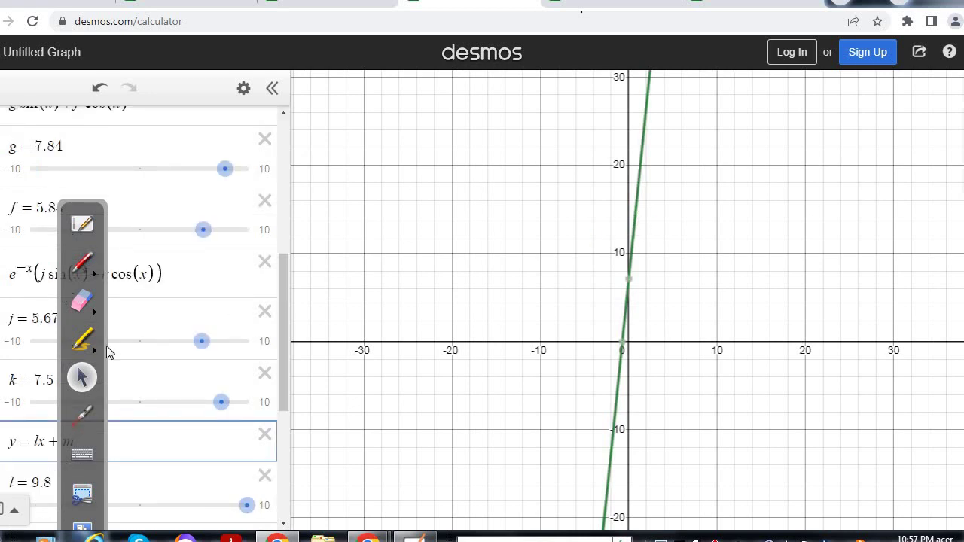
left_click_drag(281, 319, 260, 155)
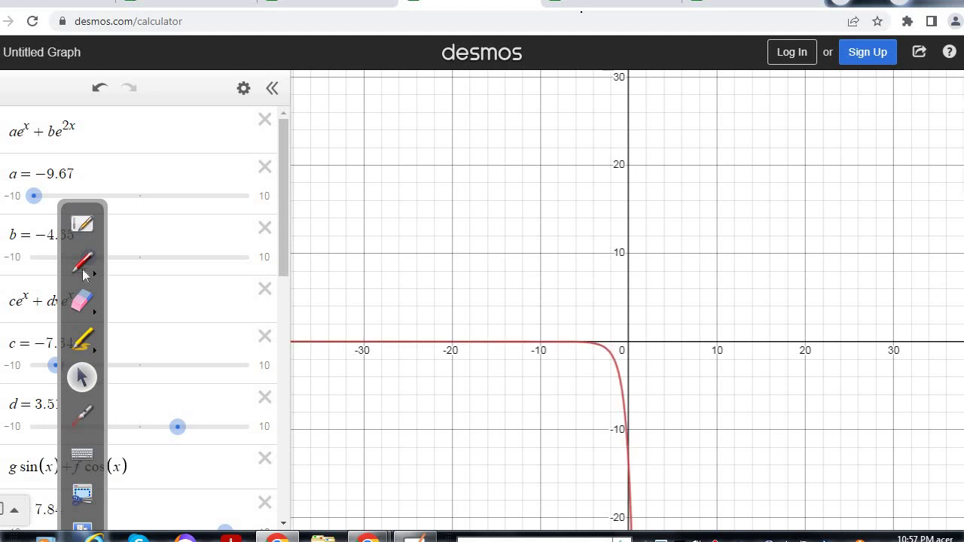
Handwrite y = ae^x + be^(2x) above the curve and vary a and b between positive and negative values
left_click(98, 269)
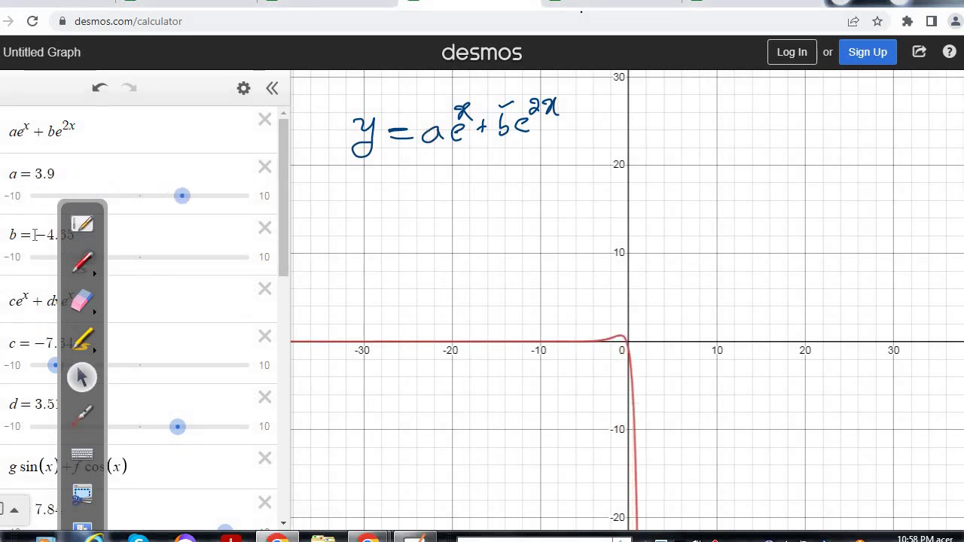
left_click_drag(83, 216, 36, 185)
left_click_drag(88, 257, 161, 262)
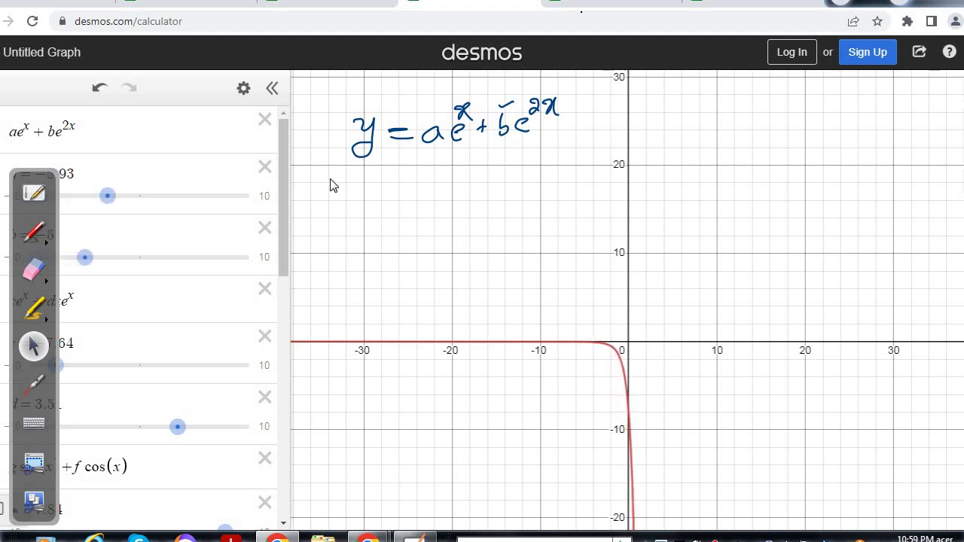
Plot ce^x + dxe^x in place of ae^x + be^(2x) and erase the handwritten equation
left_click_drag(284, 176, 284, 214)
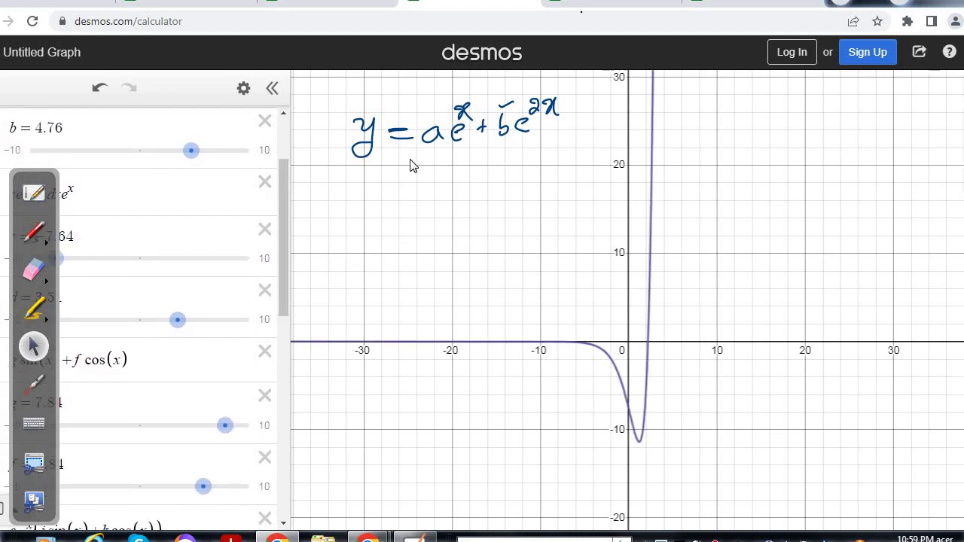
left_click(34, 269)
mouse_move(366, 129)
left_mouse_down()
mouse_move(430, 161)
mouse_move(545, 136)
left_mouse_up()
left_click_drag(44, 179, 154, 162)
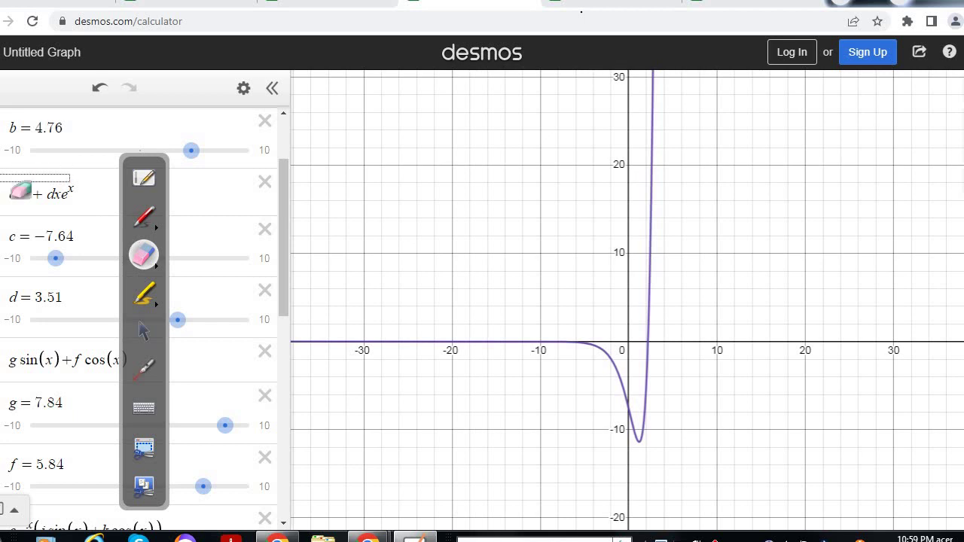
Circle the expression ce^x + dxe^x with the pen and vary its parameters c and d
left_click_drag(6, 206, 120, 206)
left_click(322, 67)
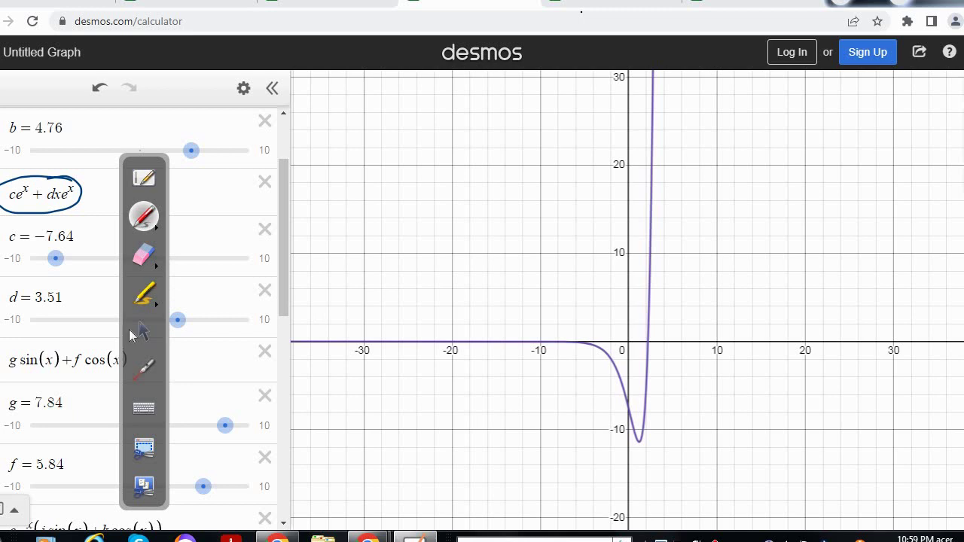
left_click_drag(55, 258, 116, 258)
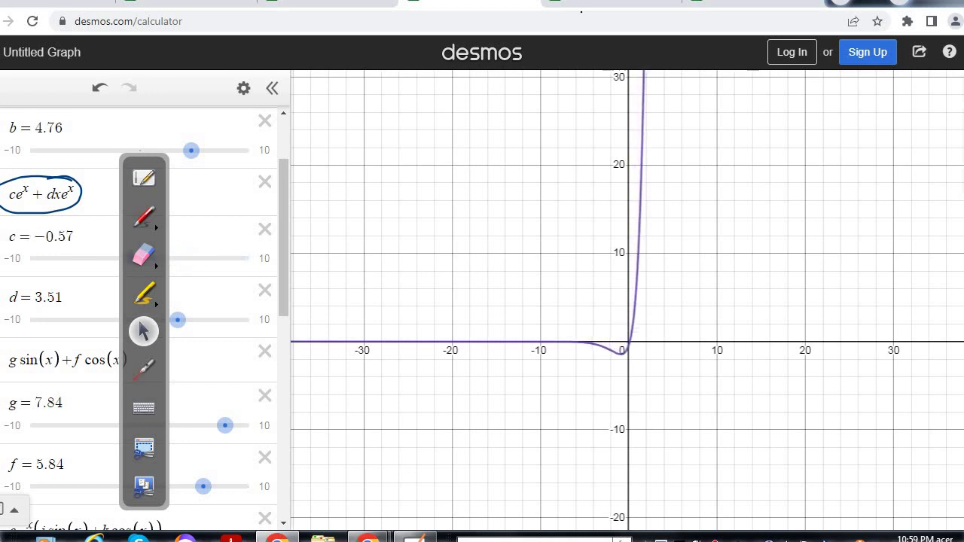
mouse_move(52, 258)
left_mouse_down()
mouse_move(32, 258)
mouse_move(61, 258)
left_mouse_up()
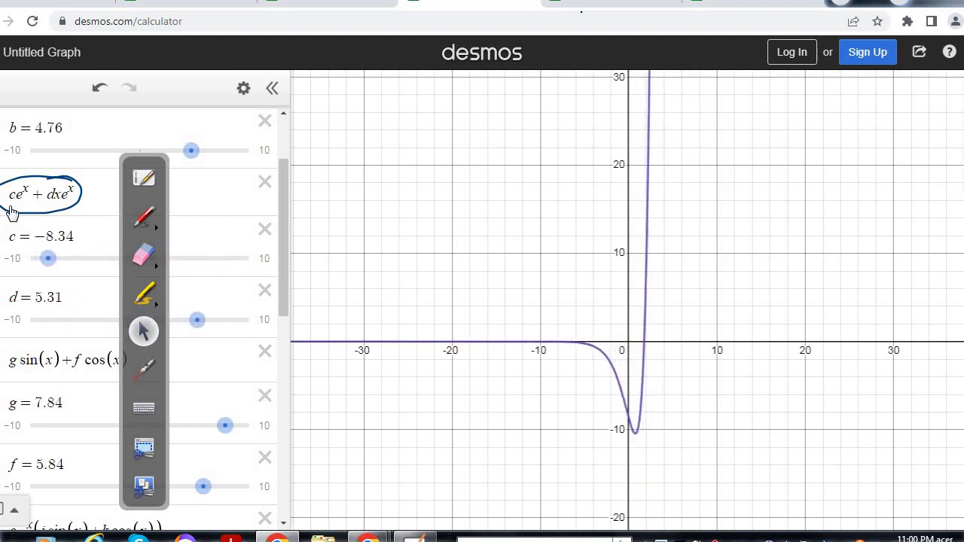
Erase the pen circle around ce^x + dxe^x and return to the selection pointer
left_click(146, 220)
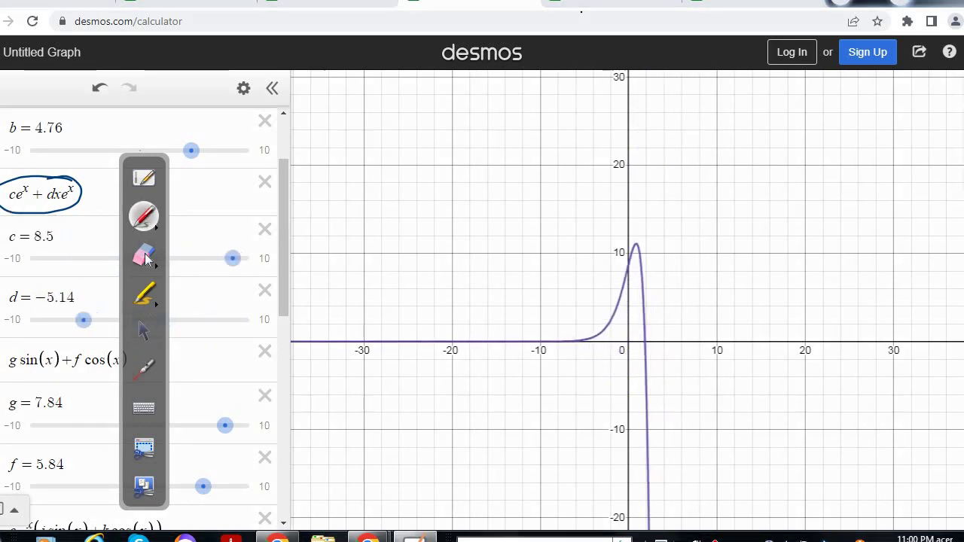
left_click(143, 256)
mouse_move(53, 223)
left_mouse_down()
mouse_move(36, 209)
mouse_move(0, 223)
mouse_move(0, 195)
left_mouse_up()
left_click(143, 333)
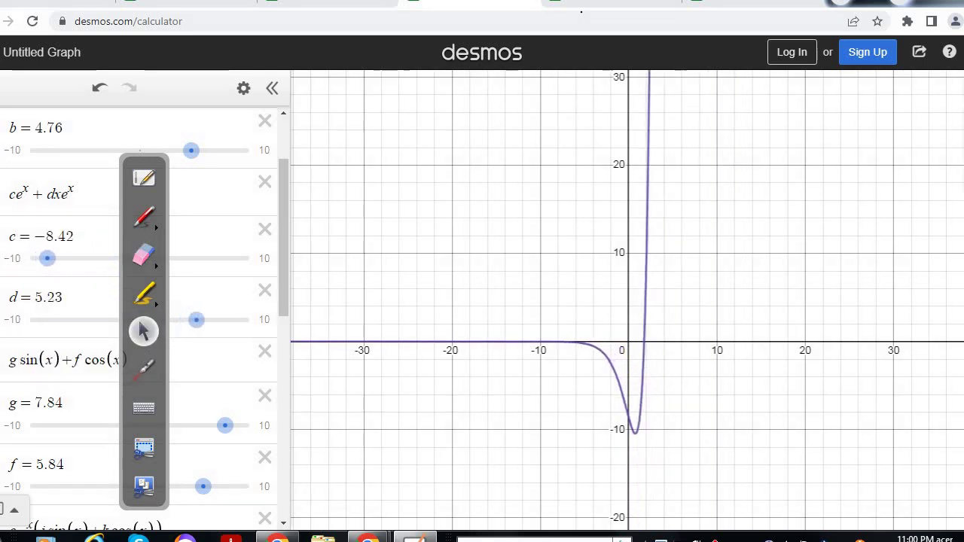
Plot g sin(x) + f cos(x) and hide the ce^x + dxe^x curve
left_click_drag(279, 222, 278, 258)
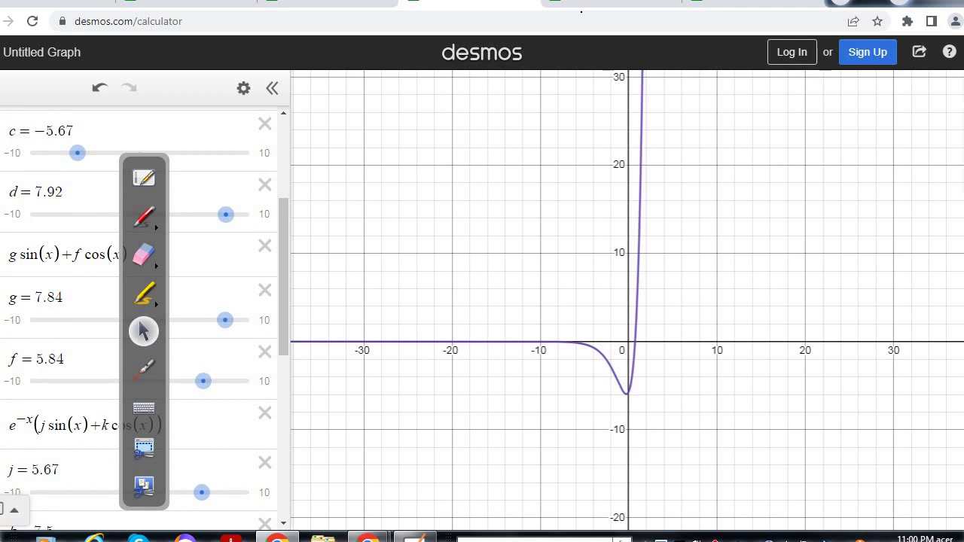
left_click(2, 254)
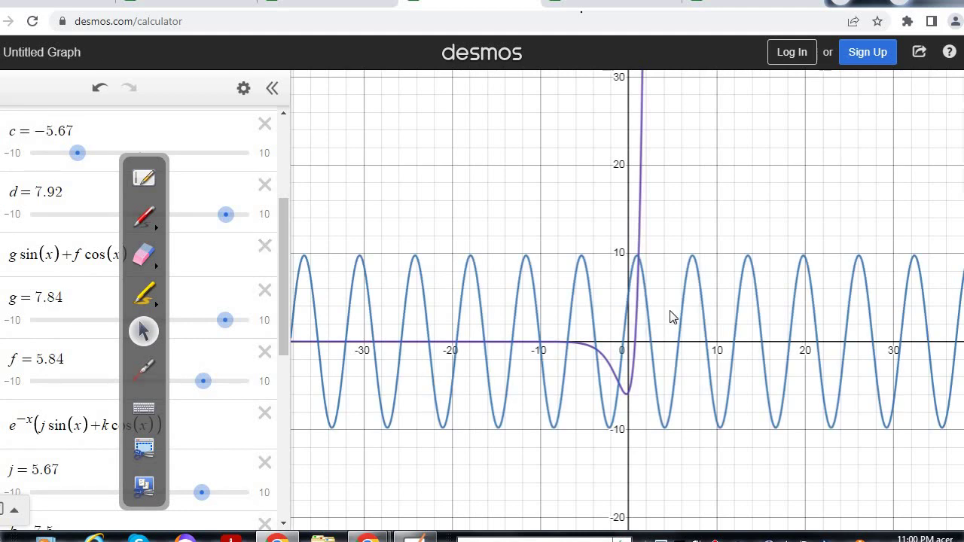
mouse_move(282, 235)
left_mouse_down()
mouse_move(282, 192)
mouse_move(279, 254)
left_mouse_up()
left_click(141, 174)
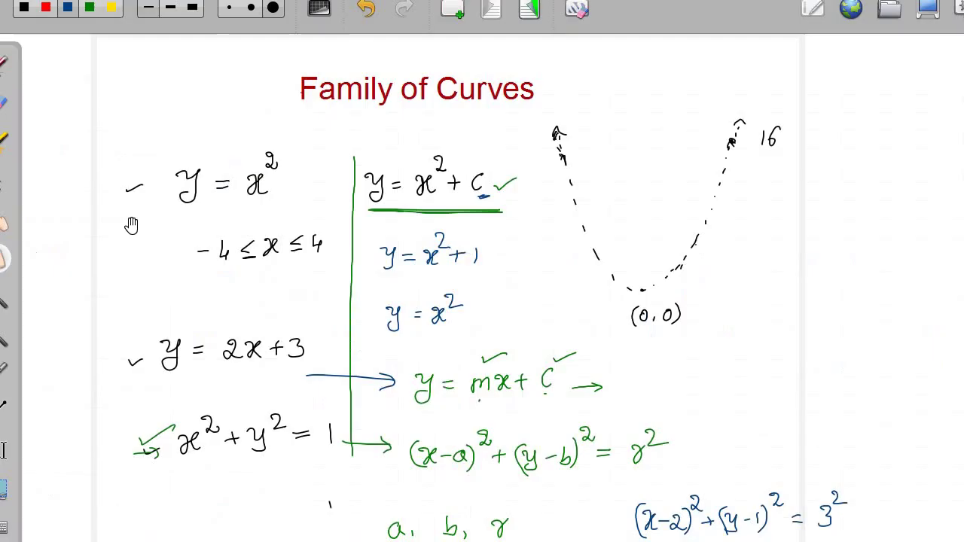
left_click(924, 18)
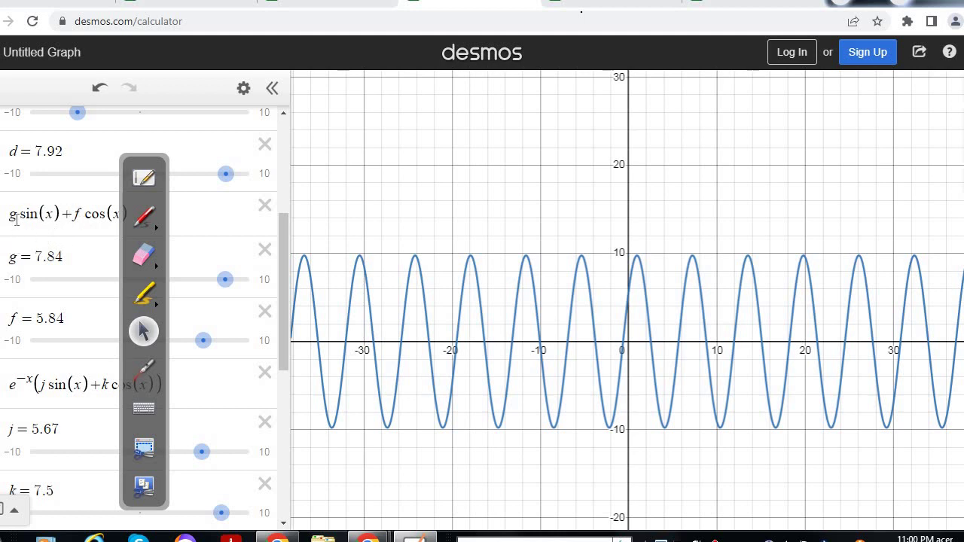
Vary g and f between positive and negative values for the g sin(x) + f cos(x) wave, finishing with f at -5.34
left_click_drag(225, 279, 81, 279)
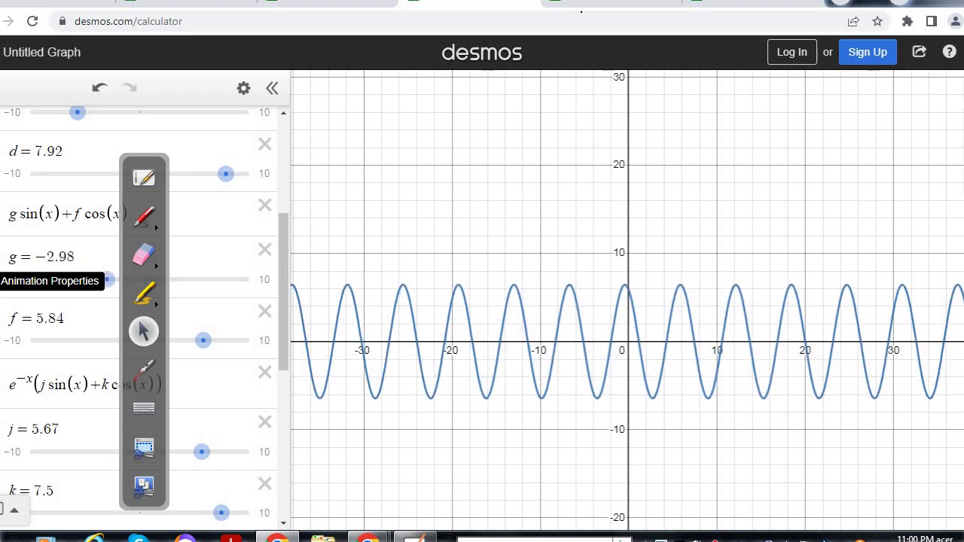
left_click(1, 257)
left_click(1, 319)
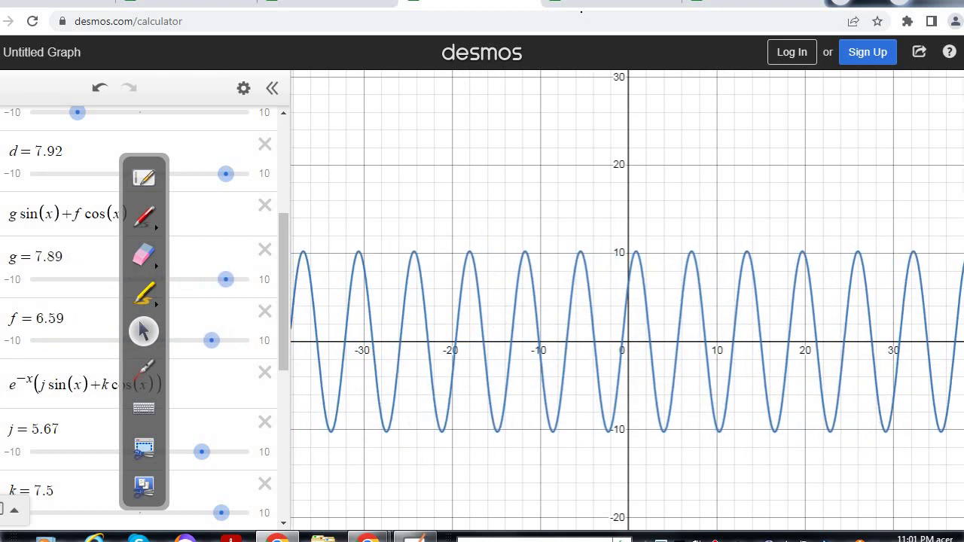
left_click(960, 121)
left_click_drag(641, 288, 612, 211)
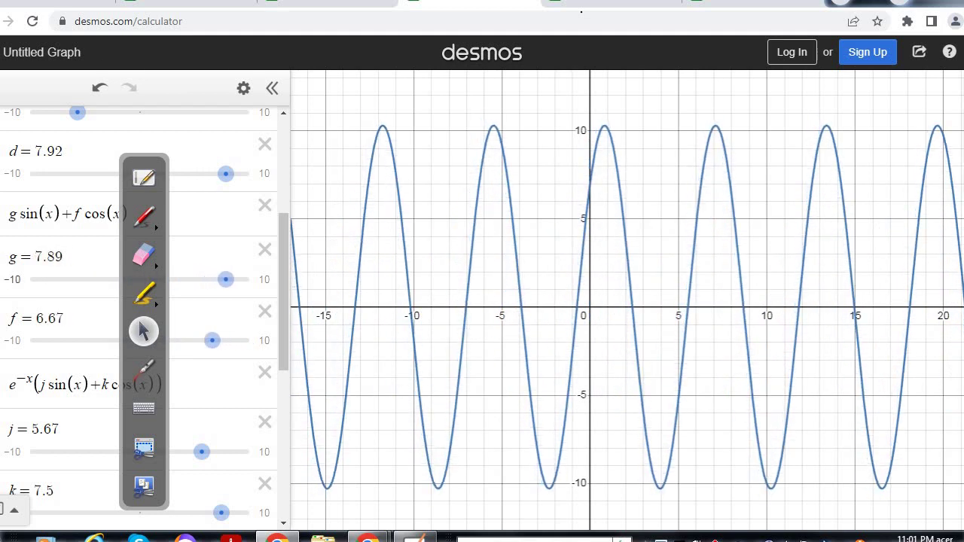
left_click(1, 266)
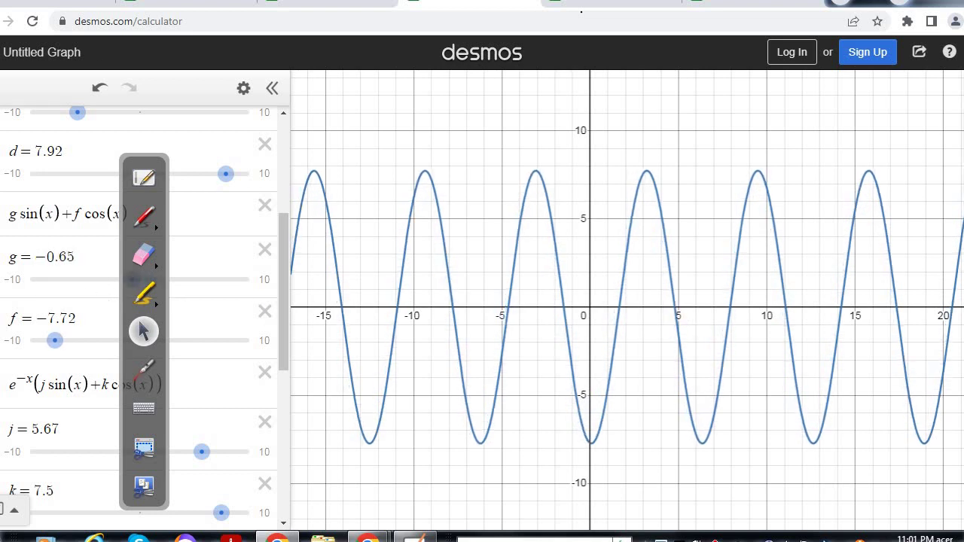
mouse_move(55, 340)
left_mouse_down()
mouse_move(39, 340)
mouse_move(47, 341)
left_mouse_up()
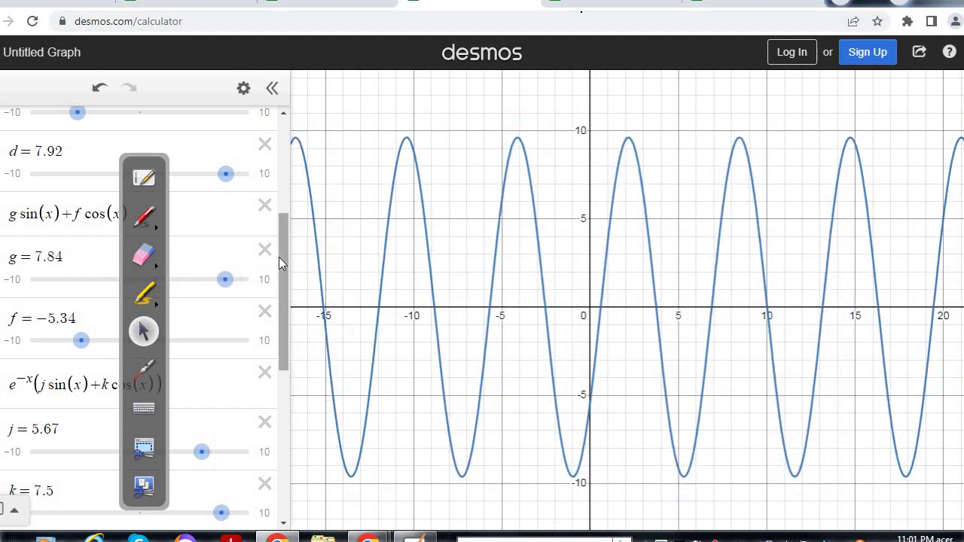
Plot e^(-x)(j sin(x) + k cos(x)) in place of g sin(x) + f cos(x) and select its expression
scroll(280, 259, "down", 1)
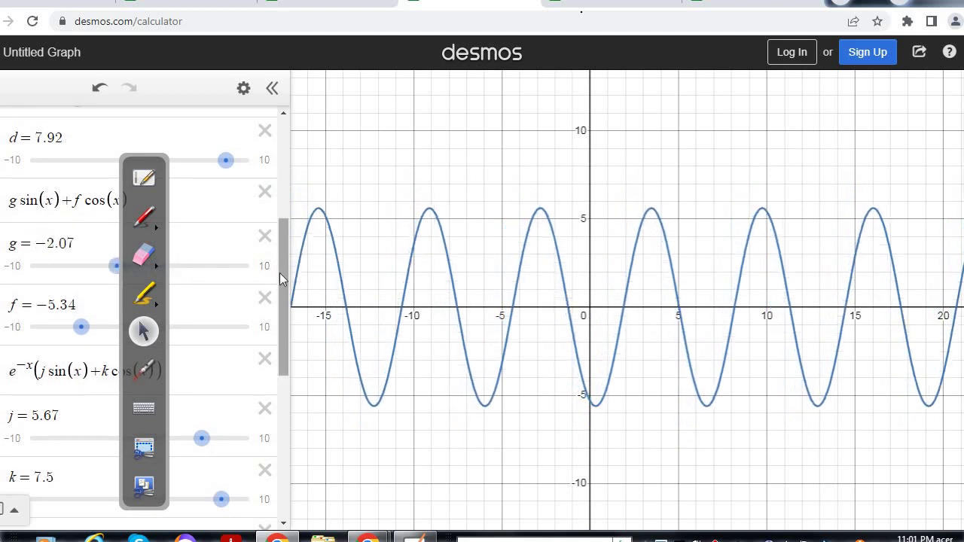
left_click_drag(283, 267, 283, 282)
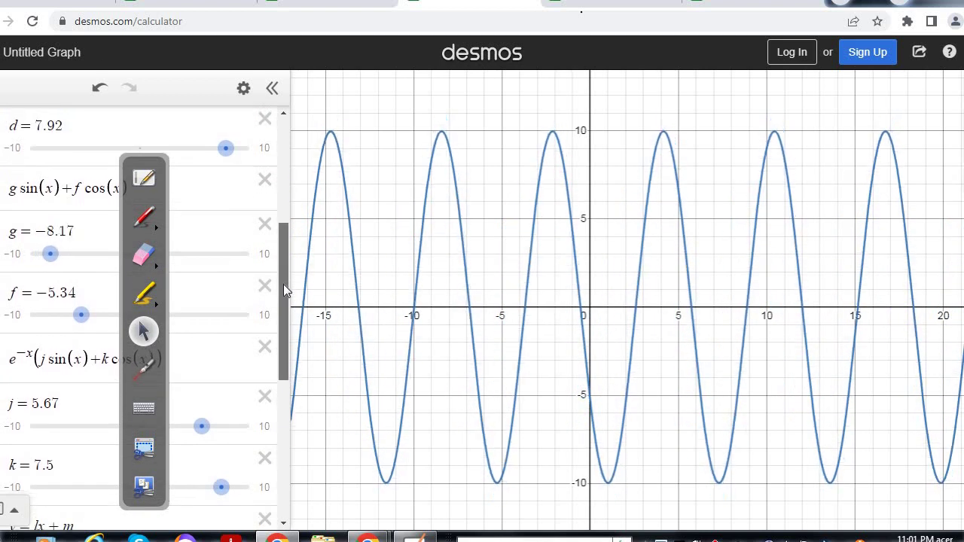
scroll(283, 290, "down", 2)
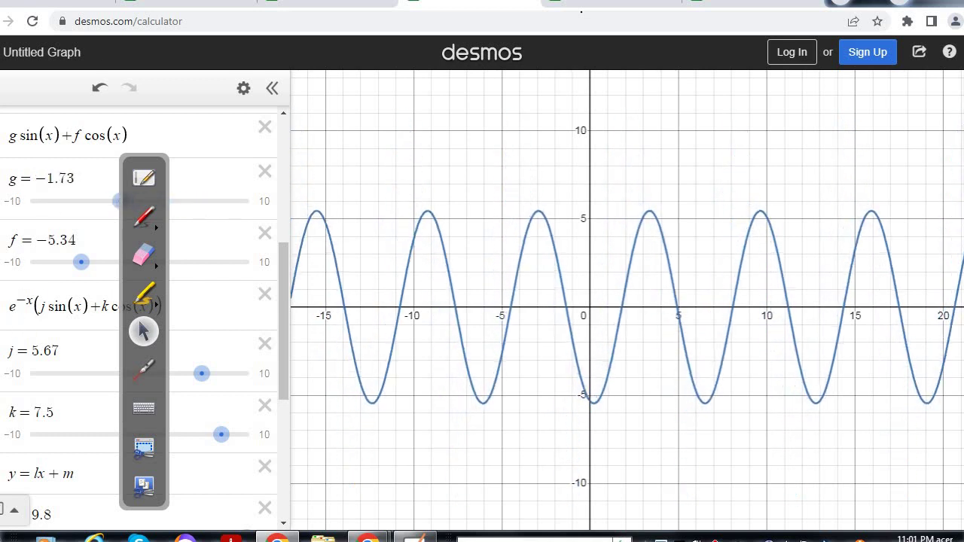
left_click(3, 299)
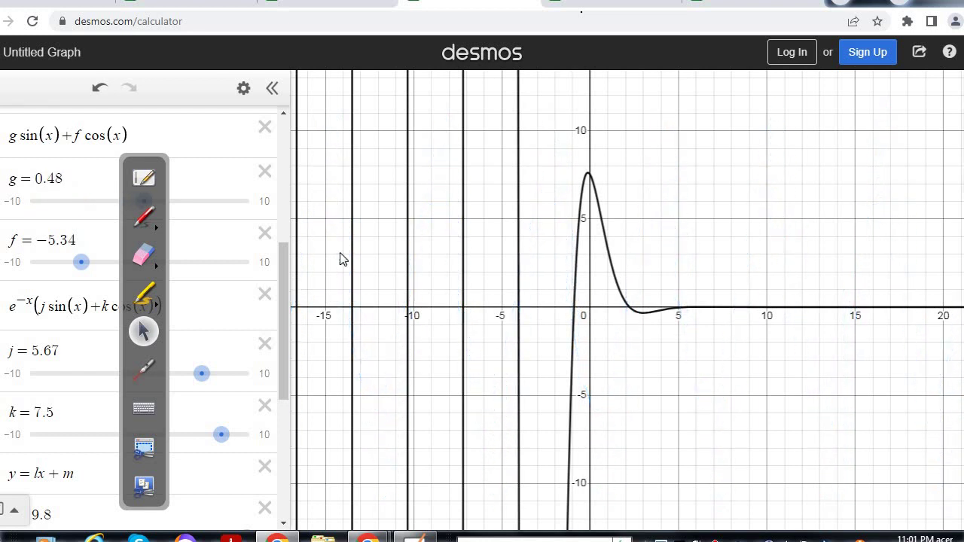
scroll(283, 298, "up", 3)
scroll(280, 305, "down", 4)
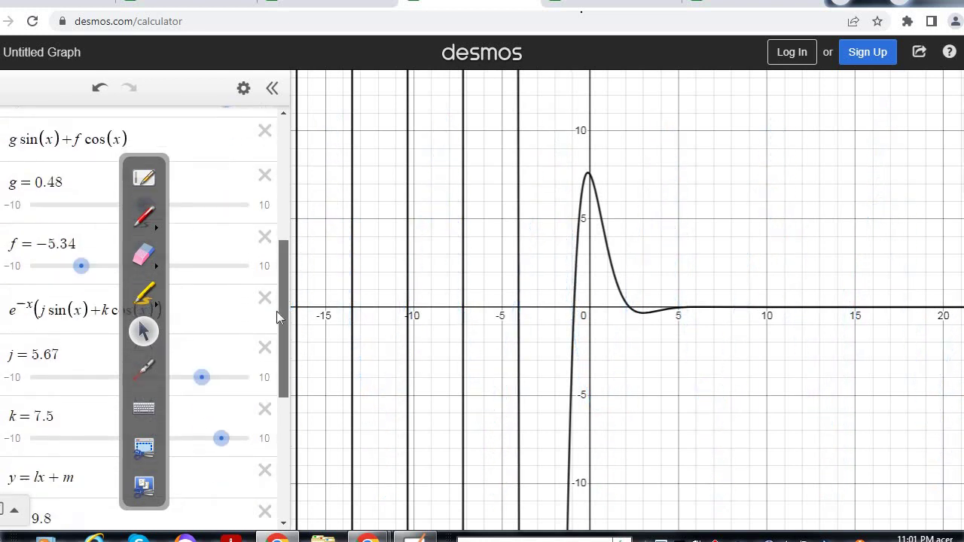
left_click(29, 289)
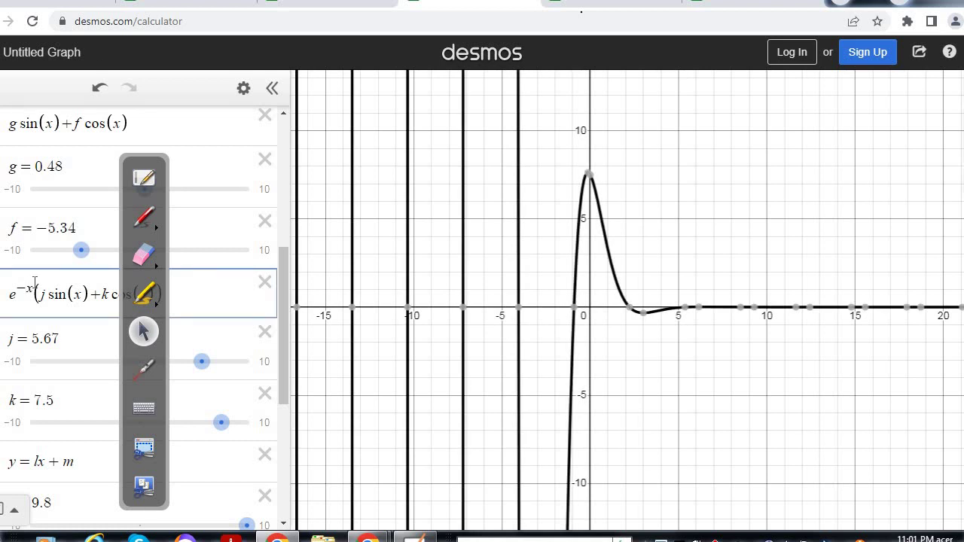
Change the exponent in the j, k expression to plot e^x(j sin(x) + k cos(x)) and view it at a wider scale
key("BackSpace")
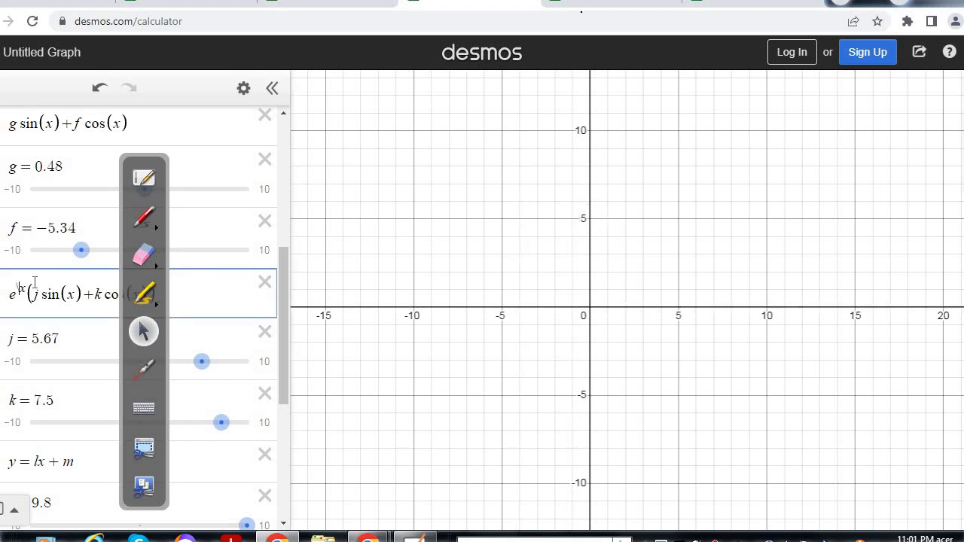
left_click(921, 264)
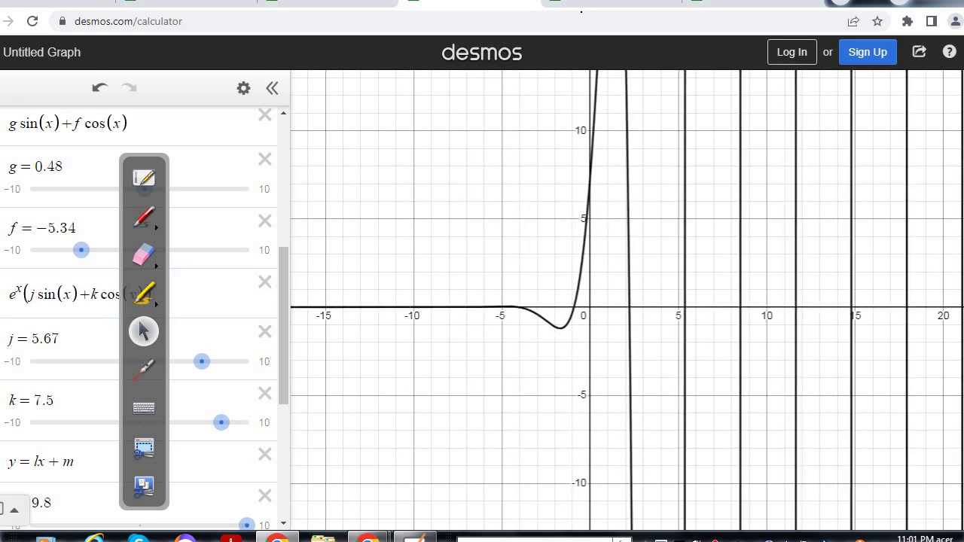
left_click(952, 148)
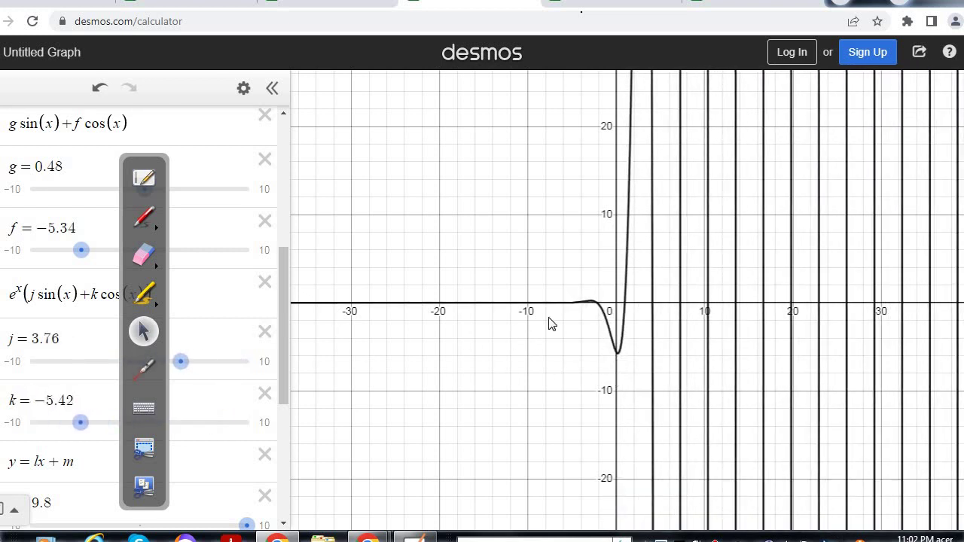
Examine up close the near-flat part of e^x(j sin(x) + k cos(x)) at negative x while j and k vary
left_click(963, 121)
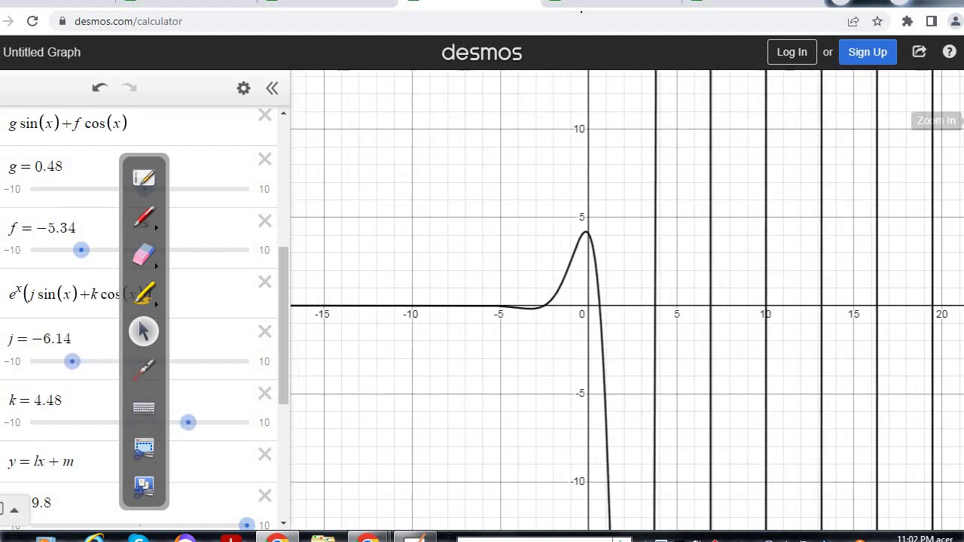
left_click(941, 121)
left_click(941, 121)
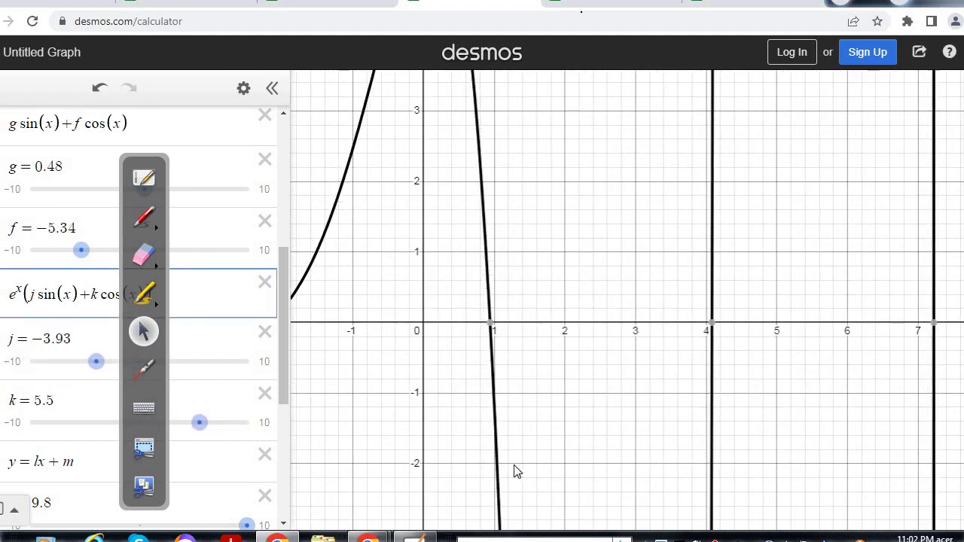
left_click_drag(552, 398, 828, 382)
left_click_drag(498, 372, 825, 392)
left_click_drag(404, 393, 580, 397)
left_click_drag(692, 357, 588, 338)
left_click(963, 121)
left_click(963, 120)
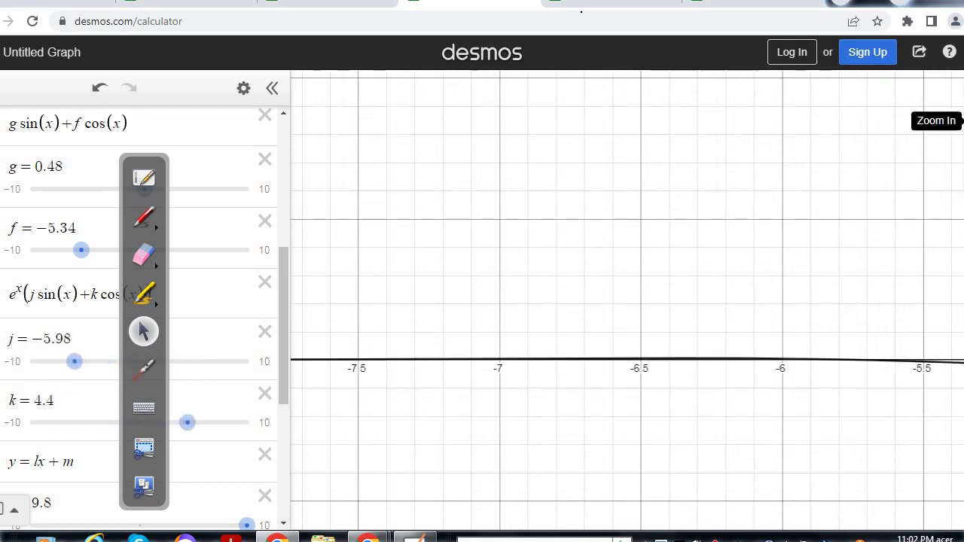
left_click(963, 120)
left_click_drag(756, 293, 667, 212)
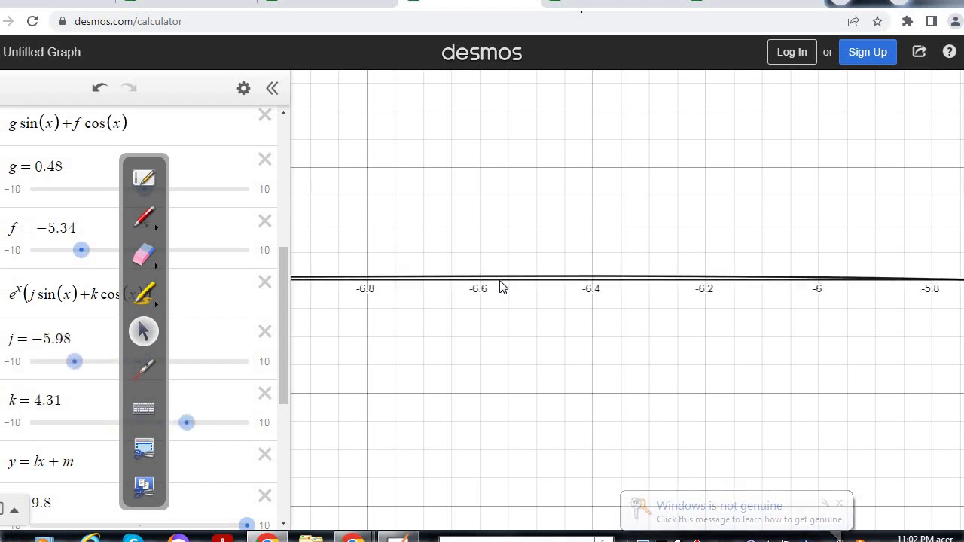
scroll(646, 300, "up", 3)
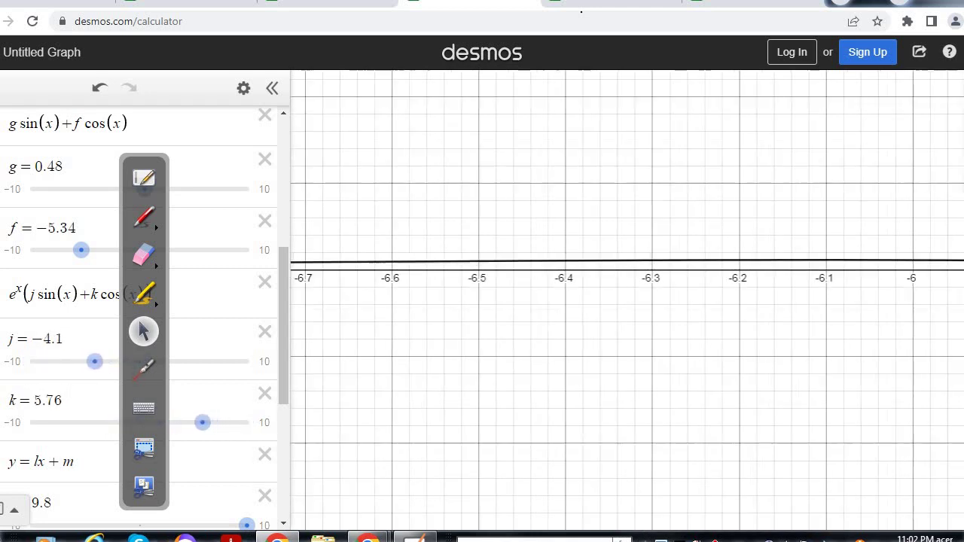
left_click_drag(439, 346, 768, 372)
left_click_drag(445, 372, 682, 380)
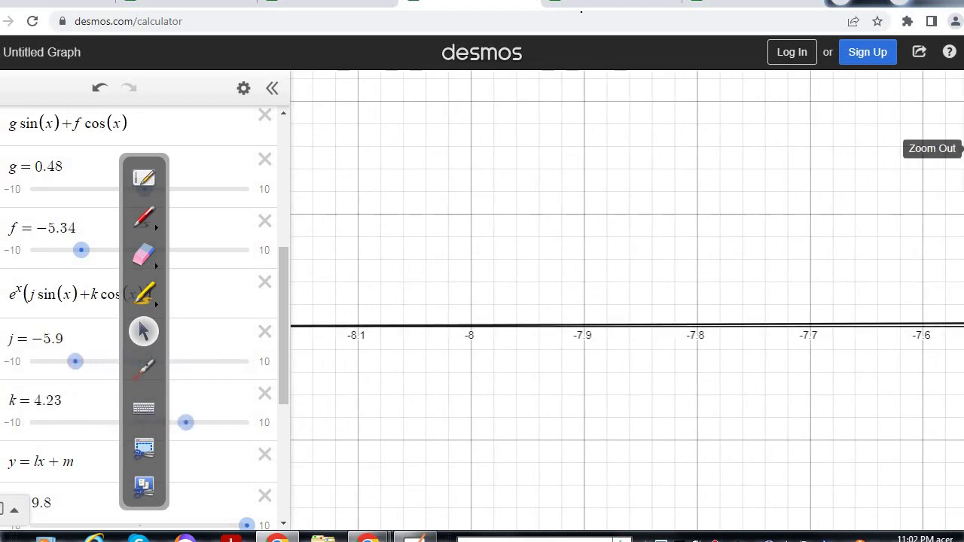
Examine the overall shape of e^x(j sin(x) + k cos(x)) around the origin while j and k vary
left_click(962, 149)
left_click(962, 148)
left_click(962, 148)
left_click(962, 149)
left_click(962, 149)
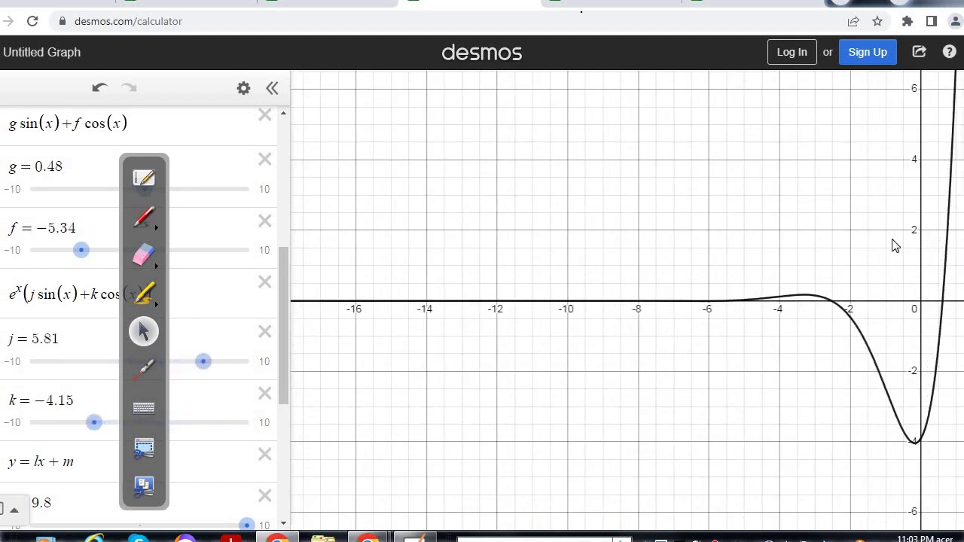
left_click(962, 148)
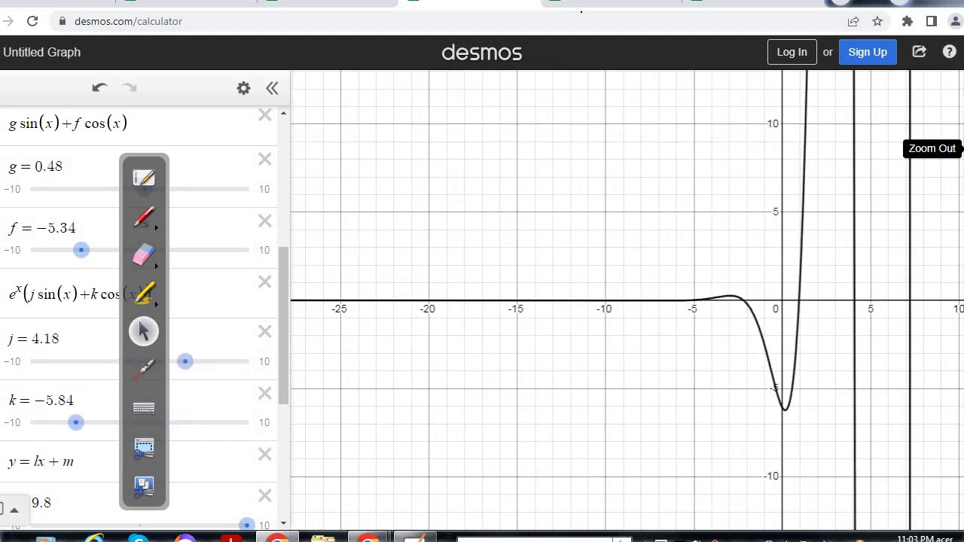
left_click(962, 149)
left_click_drag(324, 347, 338, 340)
left_click_drag(572, 342, 490, 356)
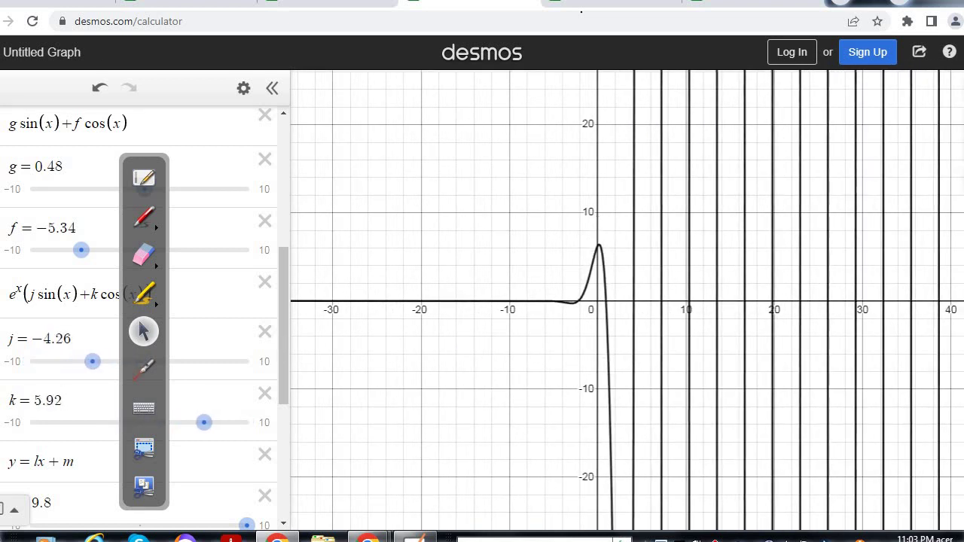
Change the exponent back to -x to plot e^(-x)(j sin(x) + k cos(x))
left_click(15, 288)
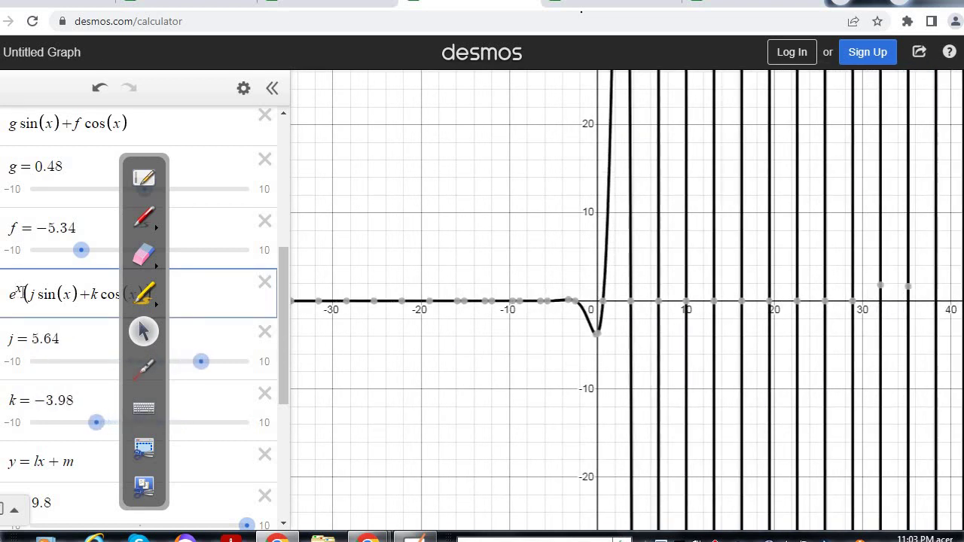
type("-")
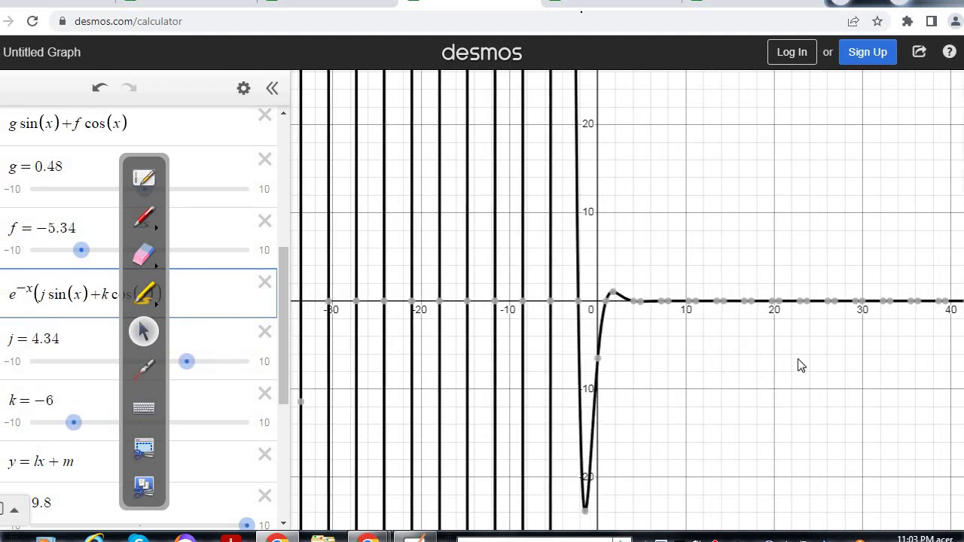
left_click_drag(680, 338, 715, 382)
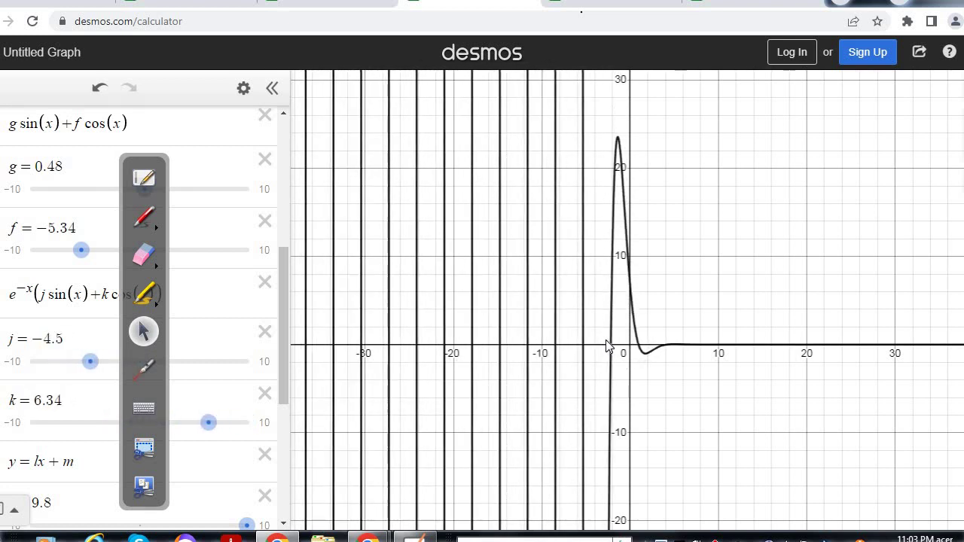
Examine e^(-x)(j sin(x) + k cos(x)) on scales of hundreds of units along both axes
left_click_drag(669, 305, 671, 323)
left_click_drag(716, 296, 722, 295)
left_click(963, 149)
left_click(963, 148)
left_click(963, 148)
left_click(963, 148)
left_click_drag(719, 201, 724, 239)
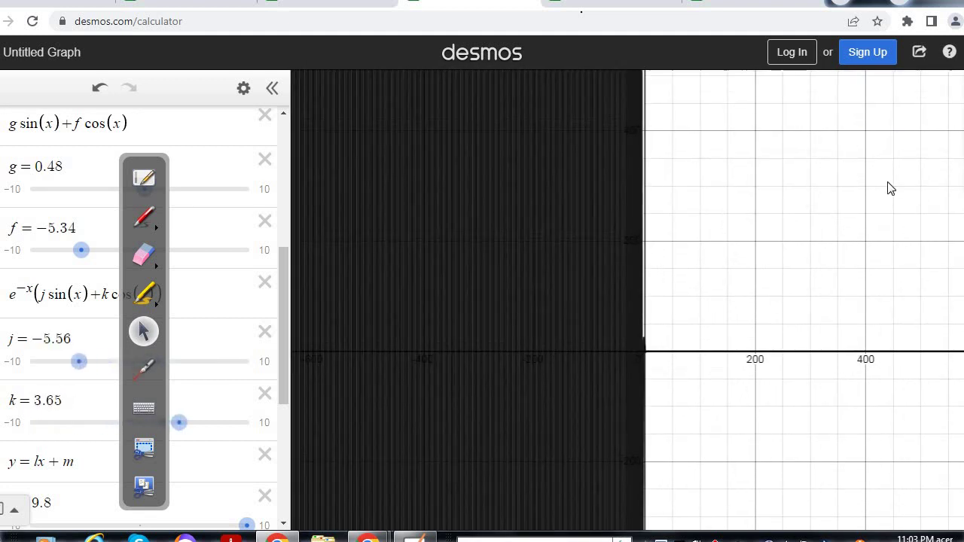
left_click(962, 148)
left_click(954, 148)
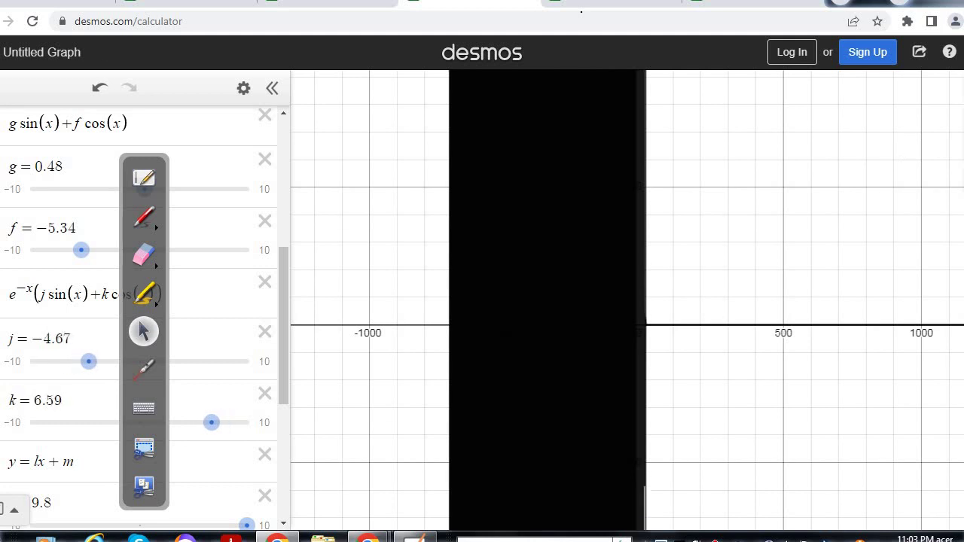
Inspect the oscillating branch of e^(-x)(j sin(x) + k cos(x)) far above the x-axis in closer detail
left_click(953, 121)
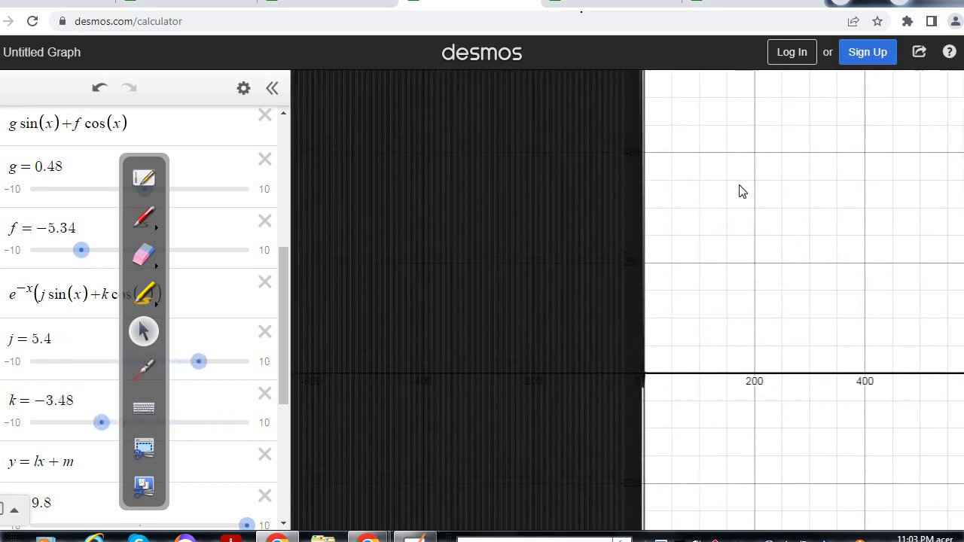
left_click_drag(741, 181, 760, 338)
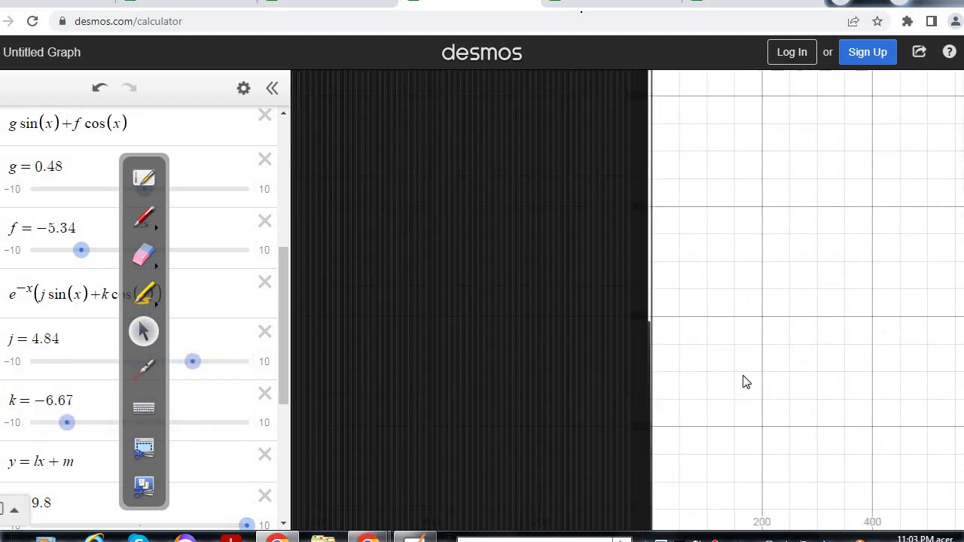
left_click_drag(747, 380, 776, 278)
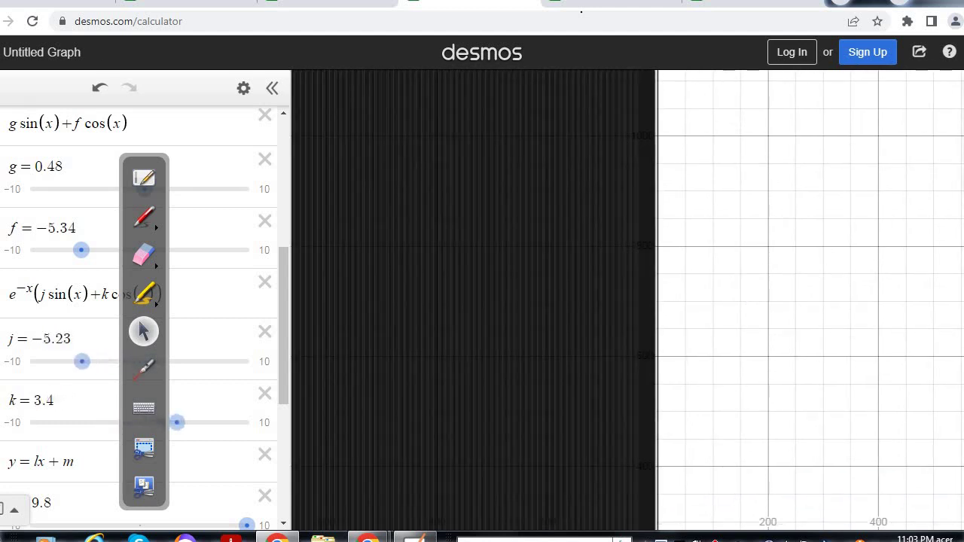
left_click(954, 122)
left_click_drag(869, 188, 807, 9)
left_click_drag(807, 130, 831, 27)
left_click_drag(798, 263, 746, 168)
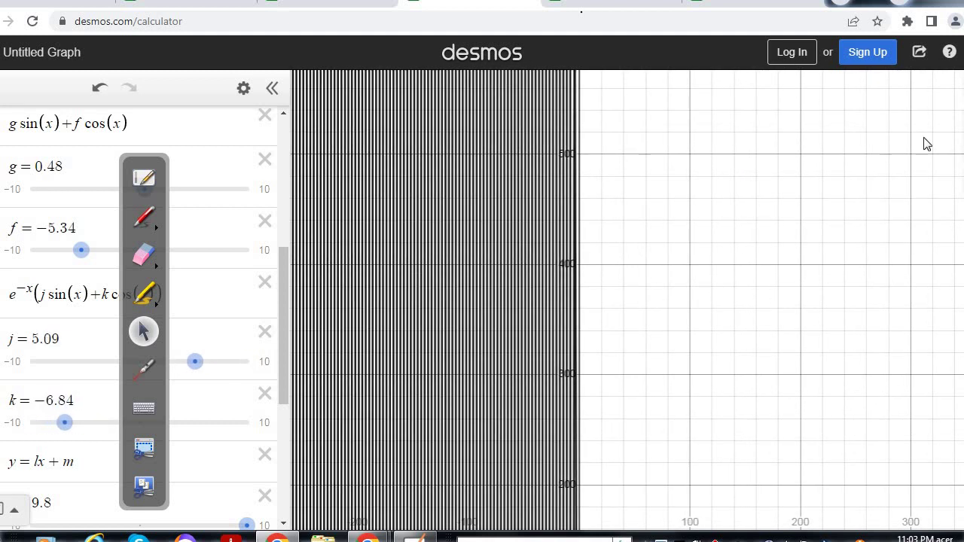
left_click(959, 121)
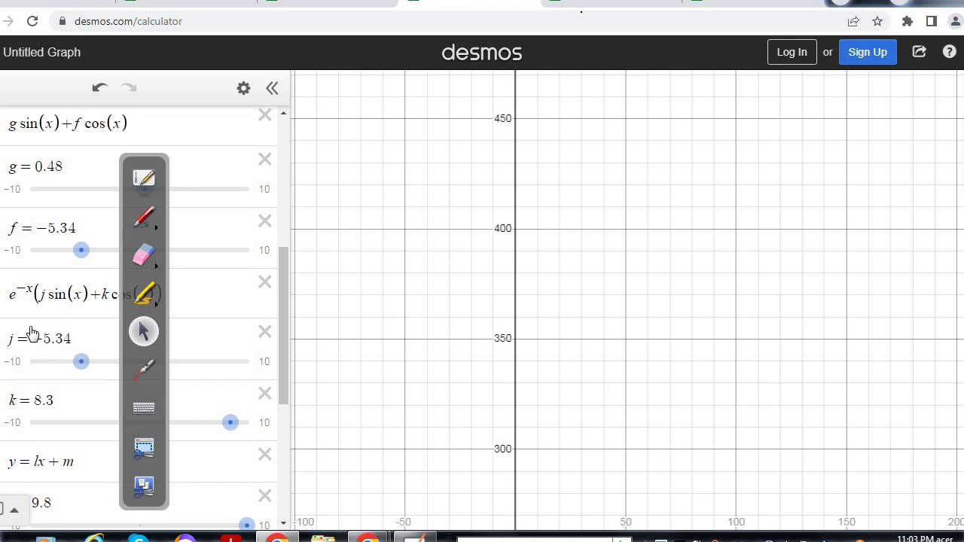
Display the line y = lx + m in place of the e^(-x) curve, setting l to 5 and animating m
left_click_drag(282, 292, 277, 366)
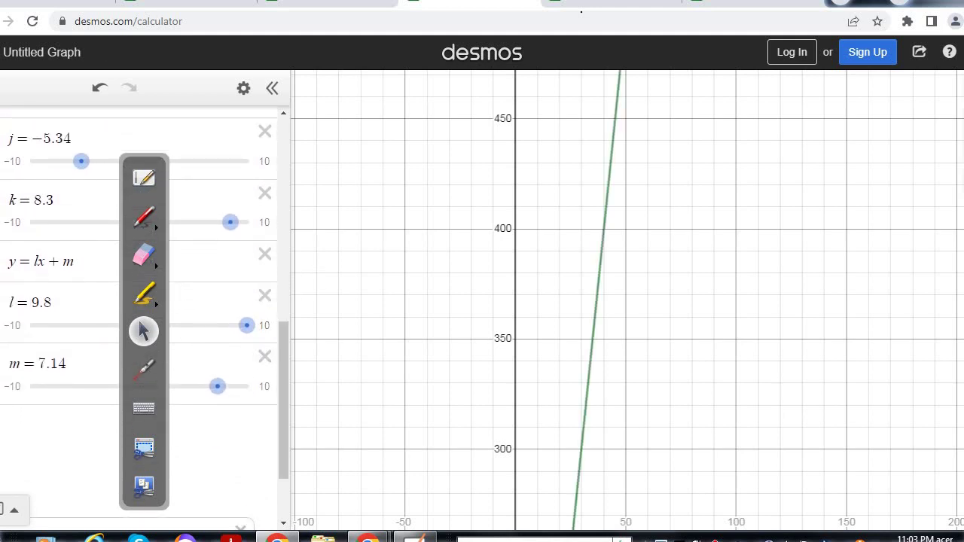
left_click_drag(285, 367, 280, 386)
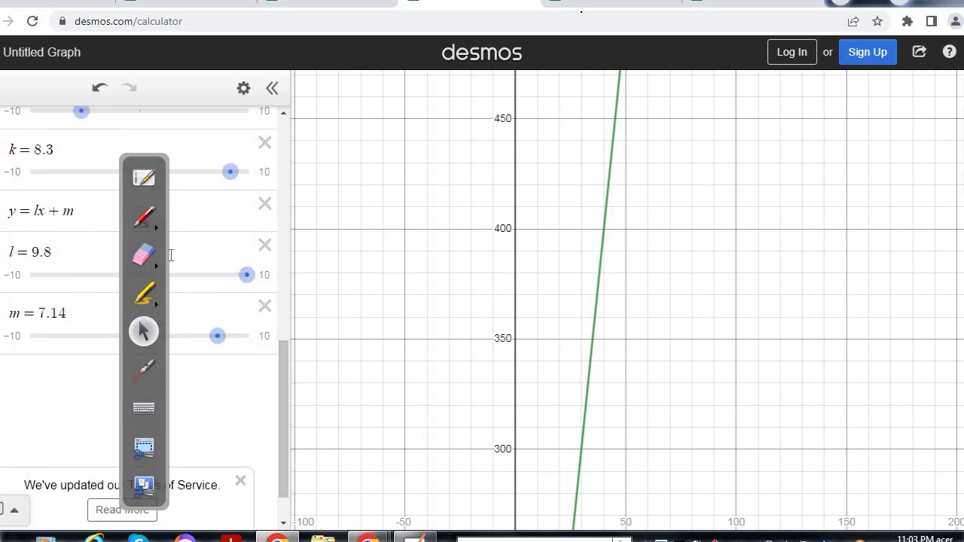
left_click_drag(248, 275, 196, 285)
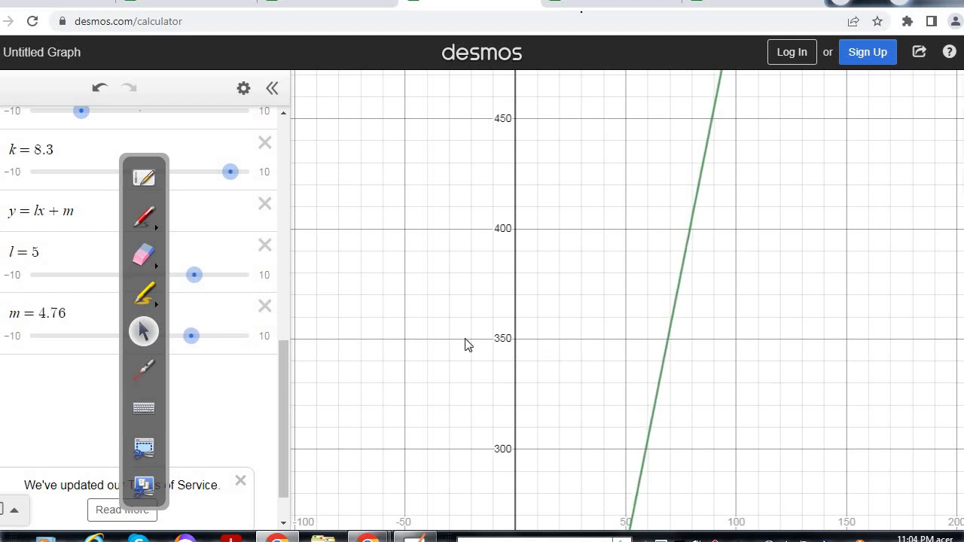
Examine the line y = lx + m on a scale of hundreds of units while m varies
left_click_drag(775, 271, 768, 351)
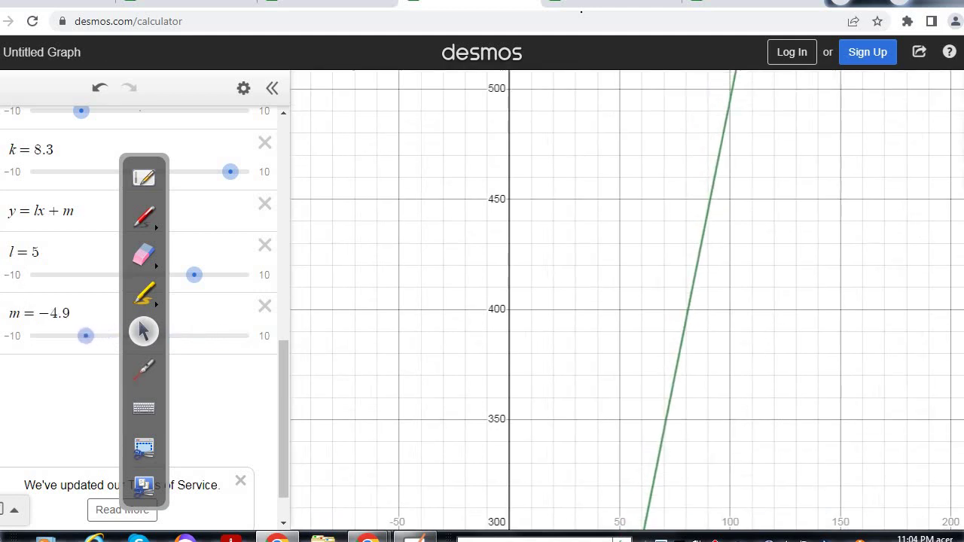
left_click(952, 151)
left_click(952, 151)
left_click(952, 151)
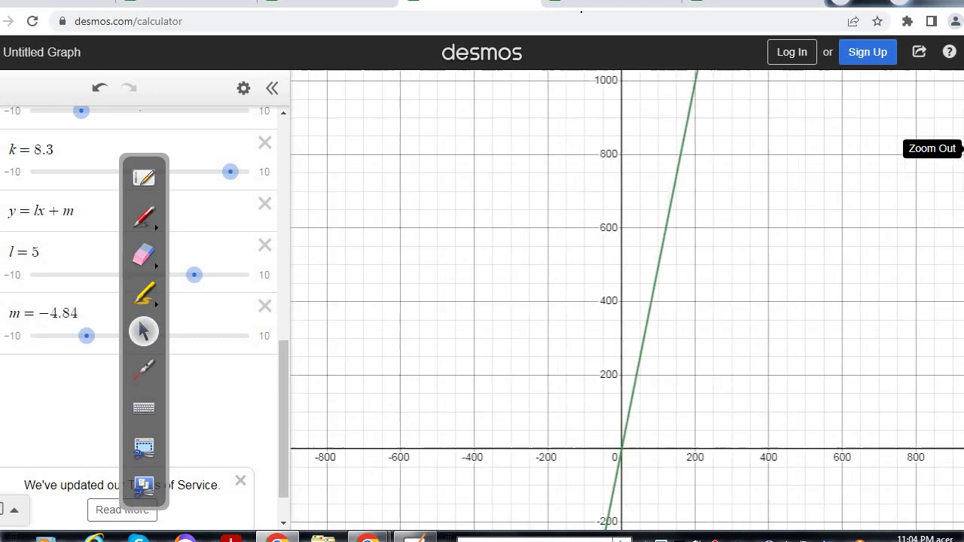
left_click_drag(705, 326, 716, 121)
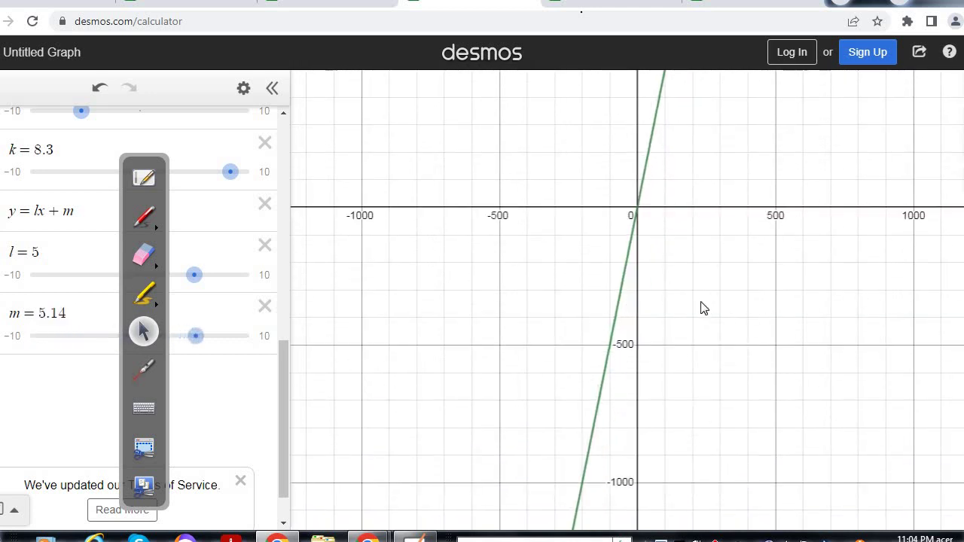
left_click_drag(703, 304, 664, 288)
Examine up close where the line y = lx + m crosses the axes near the origin while m varies
left_click(952, 120)
left_click(952, 121)
left_click(952, 121)
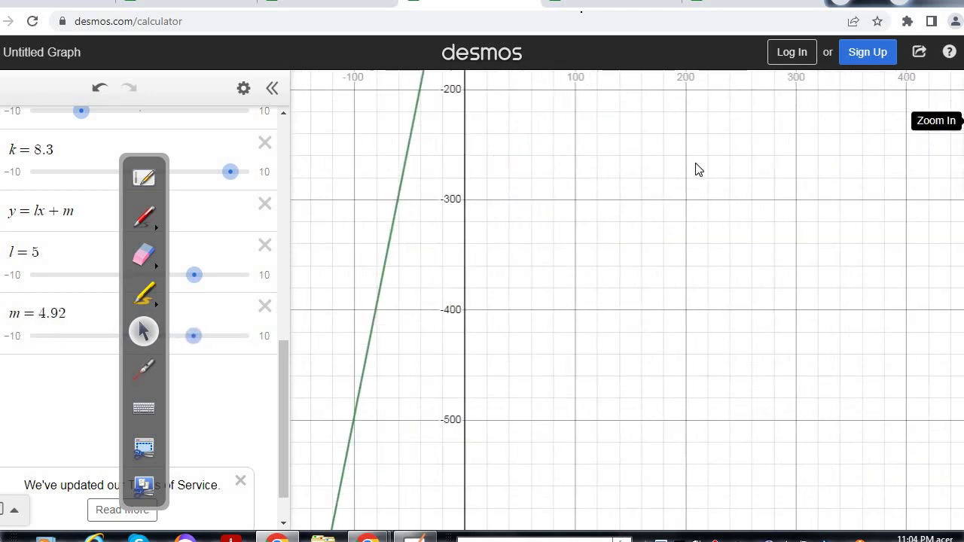
left_click_drag(656, 325, 789, 509)
left_click_drag(625, 275, 750, 466)
left_click_drag(631, 254, 670, 321)
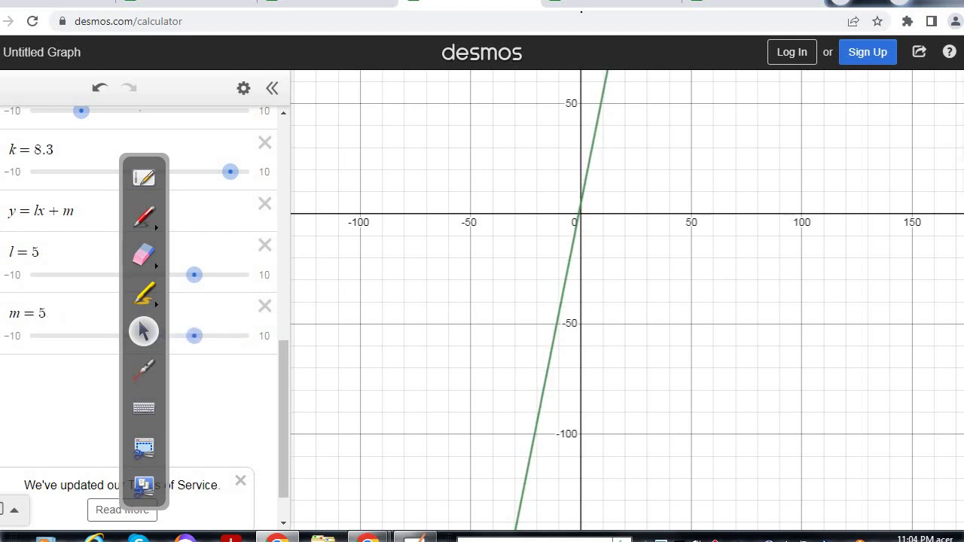
left_click(952, 121)
left_click(952, 121)
left_click_drag(568, 180, 641, 298)
left_click_drag(694, 168, 817, 353)
left_click(958, 121)
left_click(957, 120)
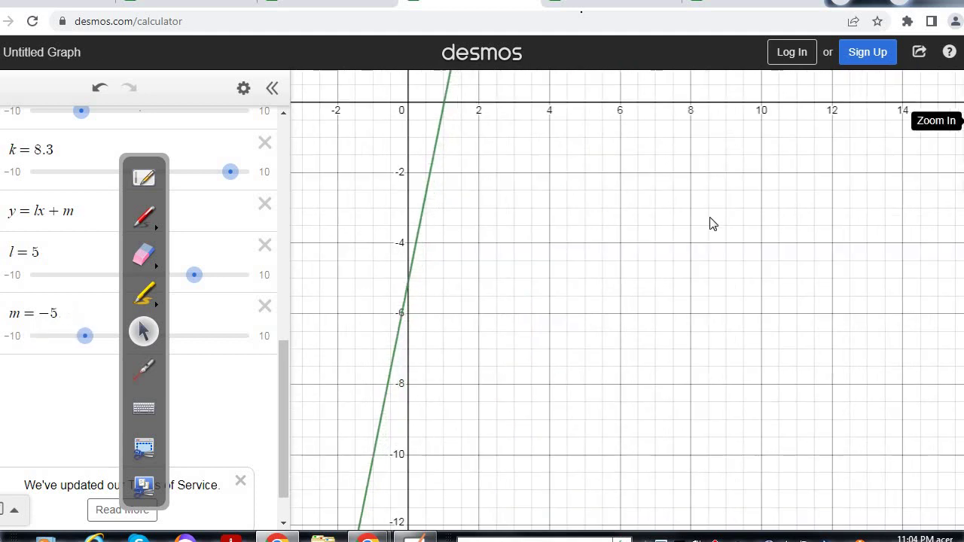
left_click_drag(554, 149, 700, 358)
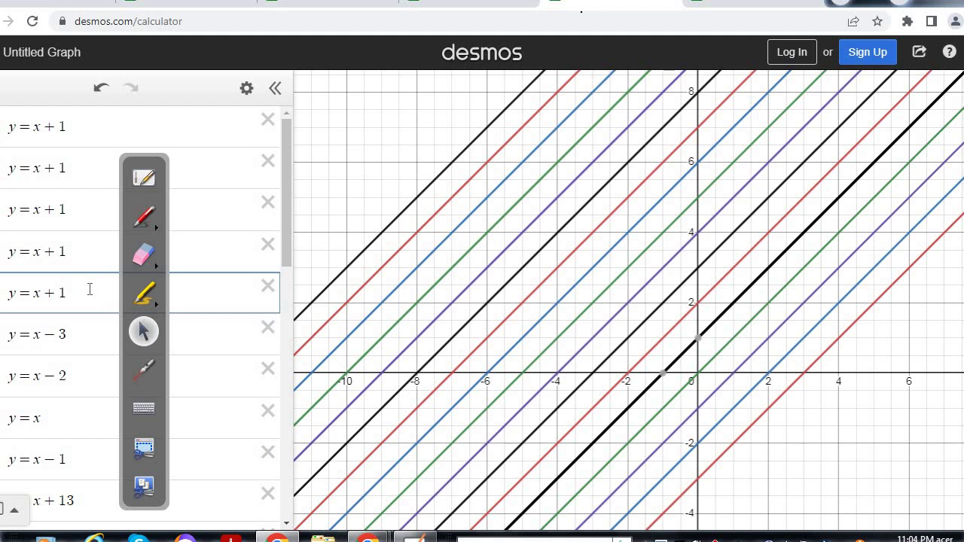
In the parallel-lines graph, change the fifth equation to y = x + 4.5 and the fourth to y = x + 16
key("BackSpace")
type("4")
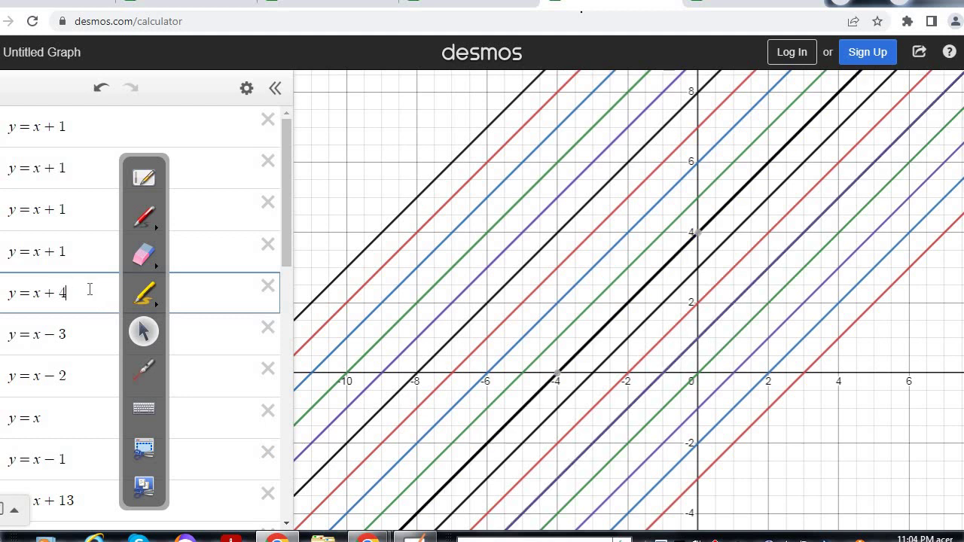
key("BackSpace")
type("4.5")
left_click(76, 251)
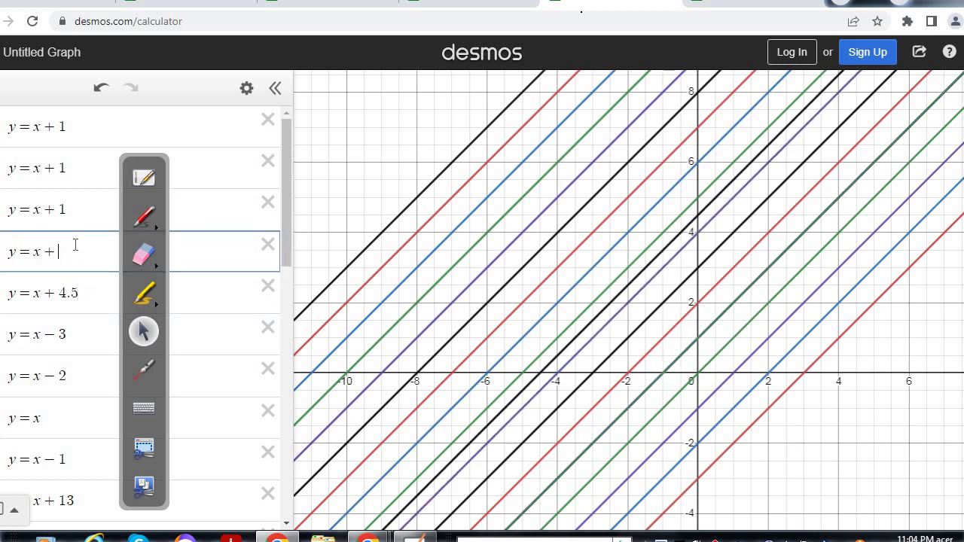
type("16")
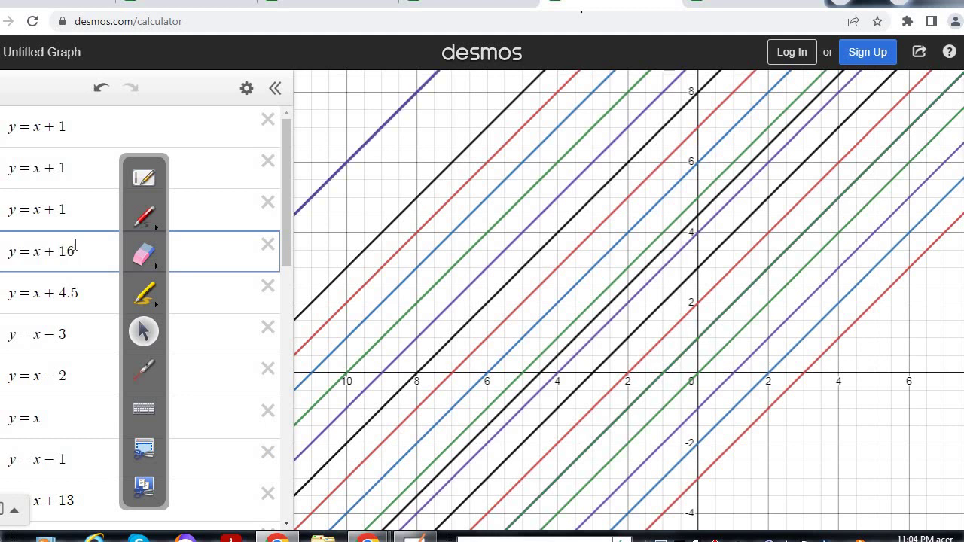
In the parallel-lines graph, change the third equation to y = x + 12, the second to y = x + 13 and the first to y = x + 14
left_click(80, 208)
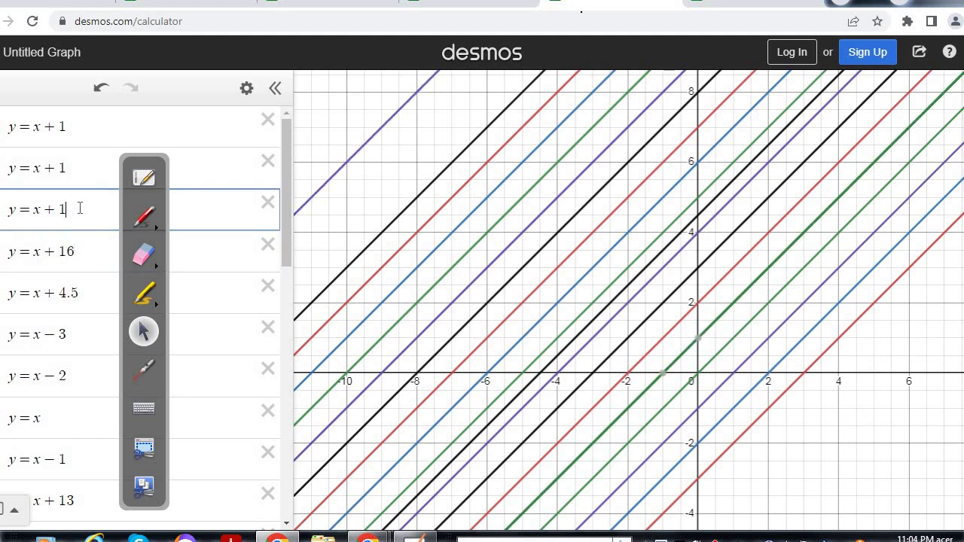
left_click(77, 173)
type("3")
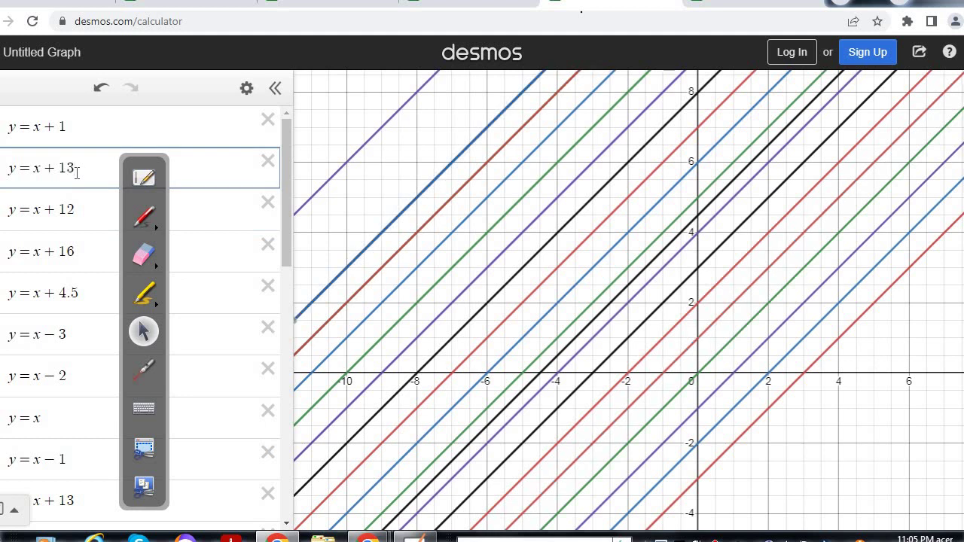
left_click(84, 127)
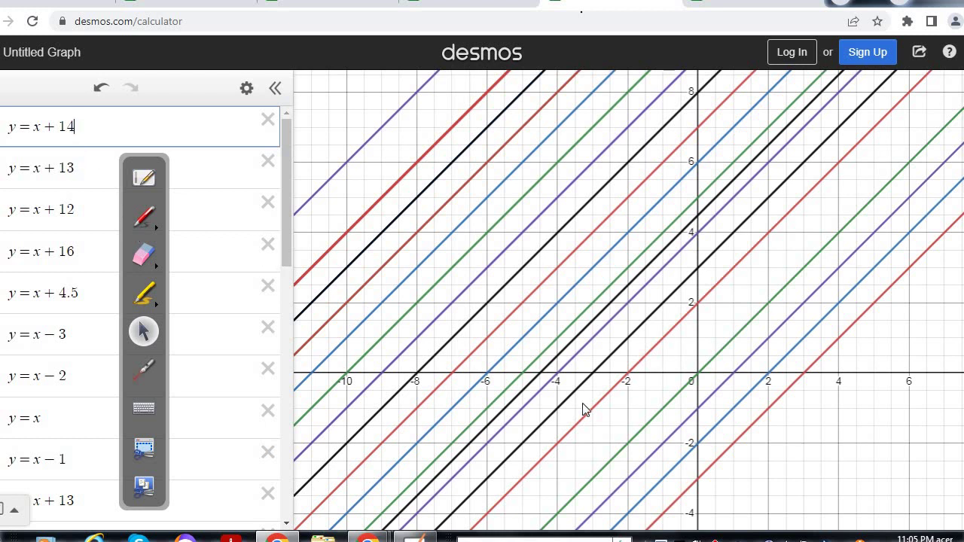
left_click(640, 227)
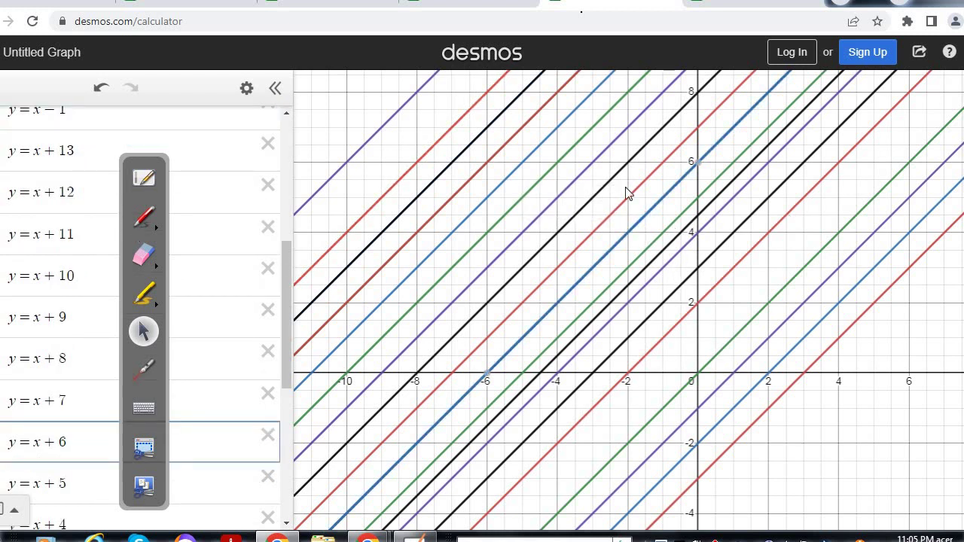
left_click_drag(285, 251, 286, 142)
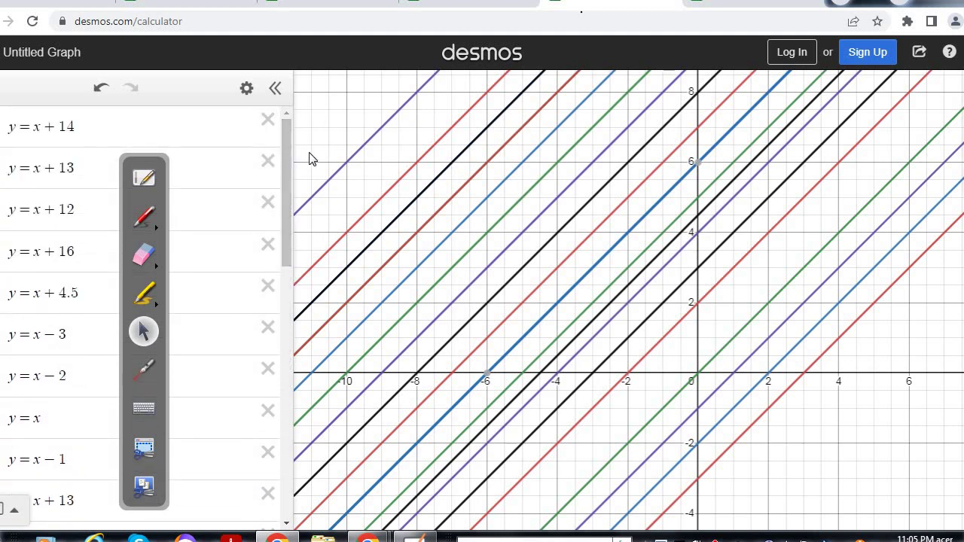
In the y = lx + m graph, set m to 2 while l varies and examine the line up close around its y-intercept
left_click(467, 3)
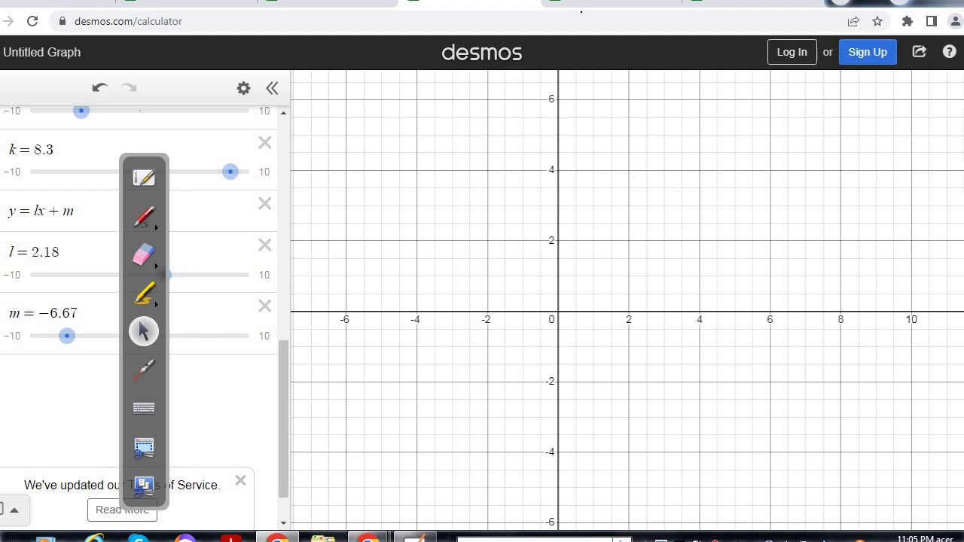
left_click_drag(559, 399, 562, 361)
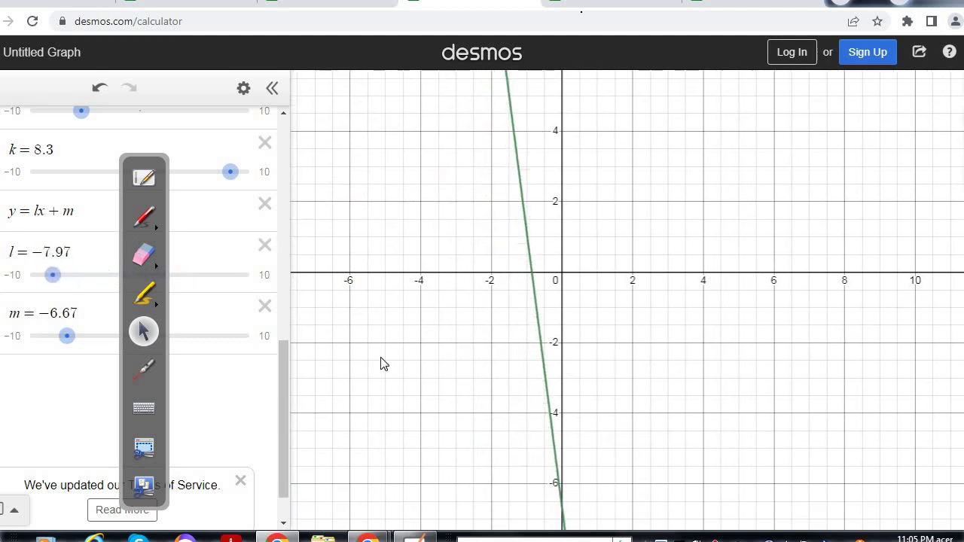
left_click_drag(67, 336, 166, 331)
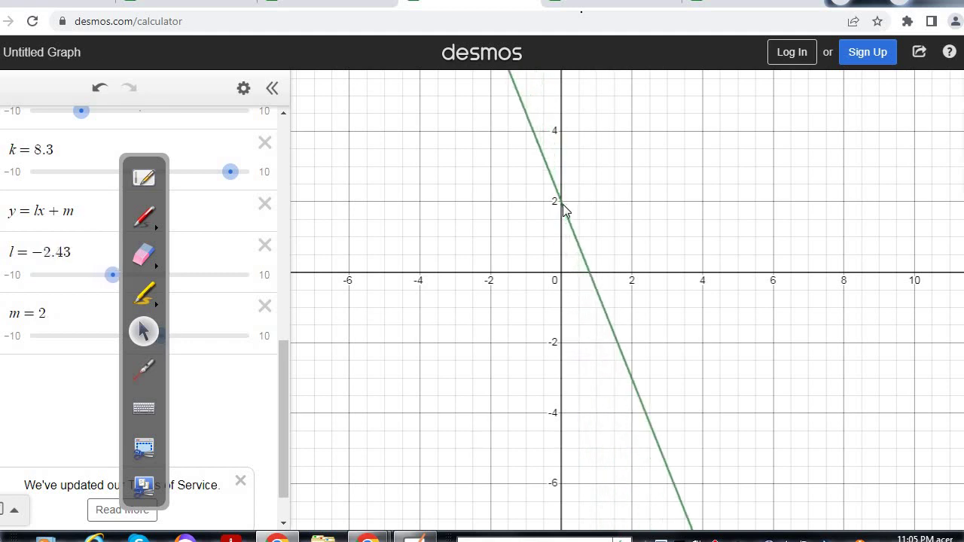
left_click(621, 197)
left_click_drag(749, 198, 744, 263)
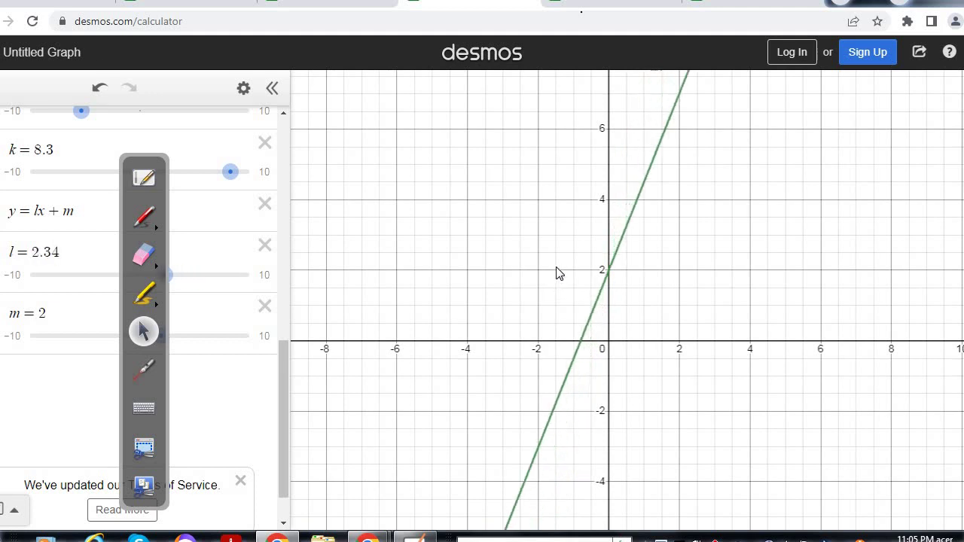
left_click(960, 121)
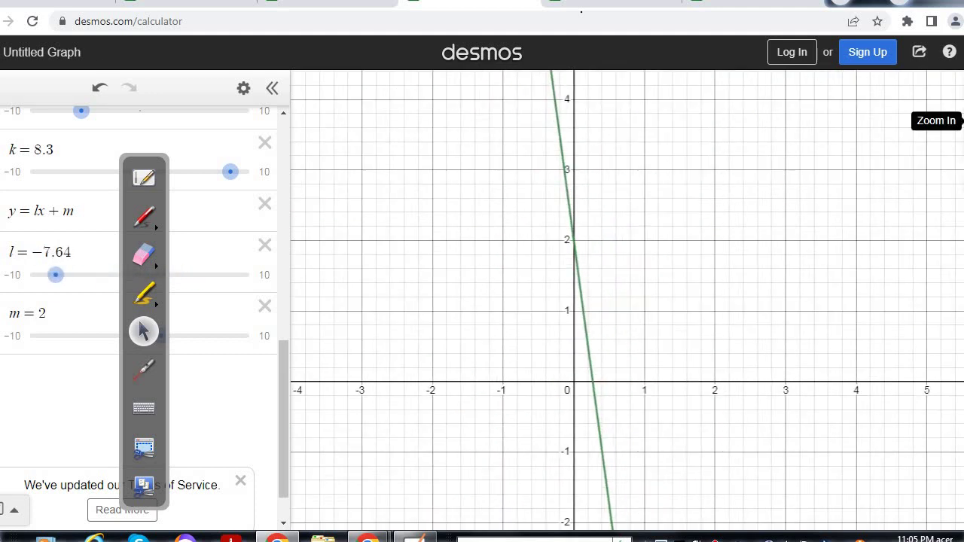
left_click(961, 121)
left_click_drag(597, 152, 639, 255)
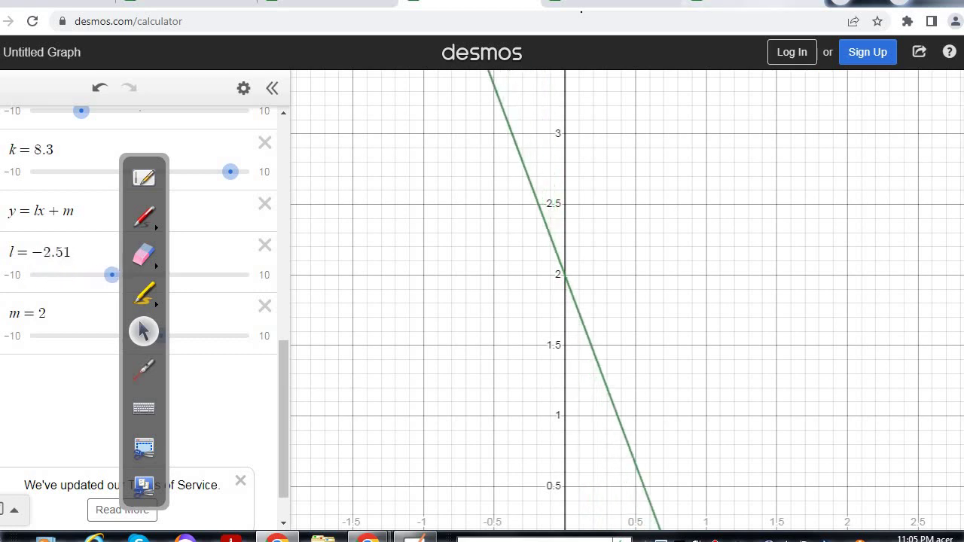
In the graph of lines sharing the y-intercept 3, vary k in y = kx + 3
left_click(576, 1)
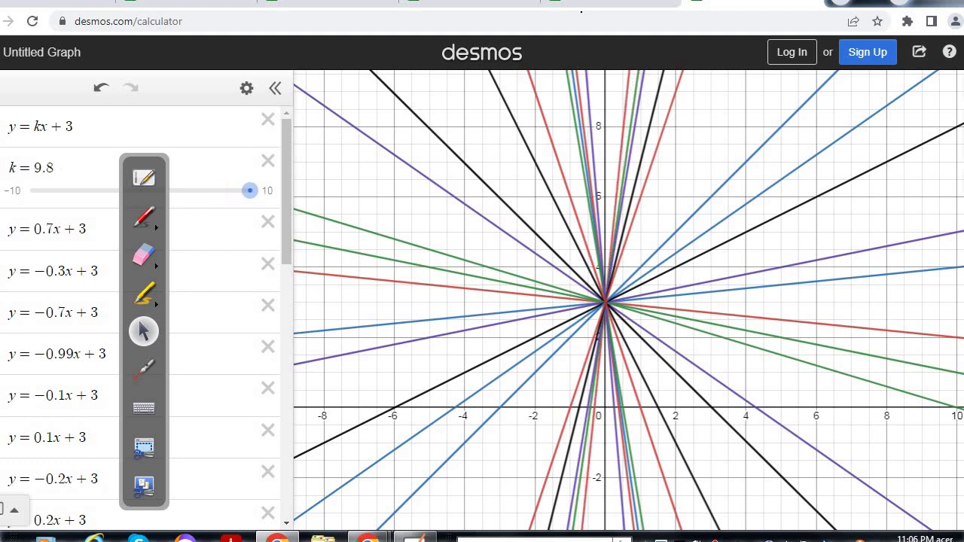
mouse_move(204, 190)
left_mouse_down()
mouse_move(62, 191)
mouse_move(190, 191)
left_mouse_up()
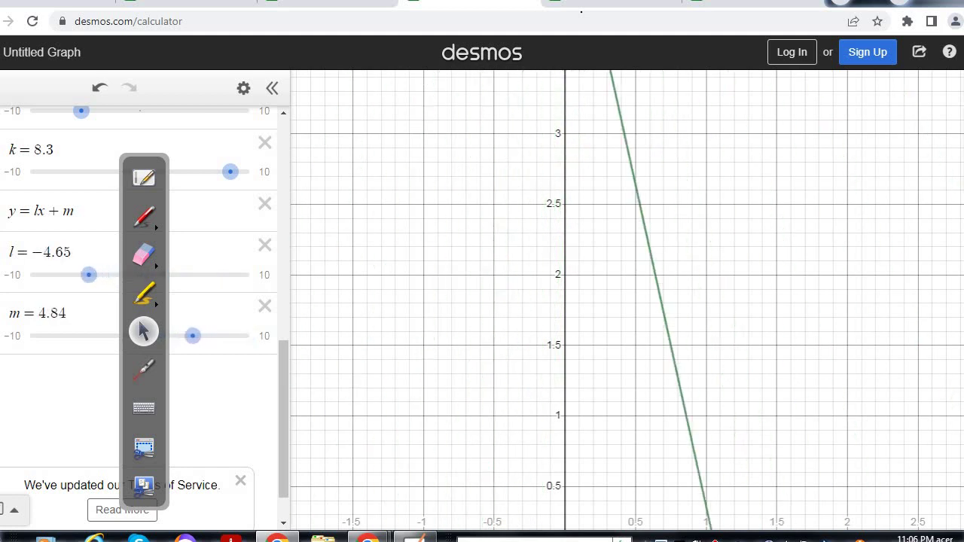
Examine the line y = lx + m at several scales while both l and m vary, and return to the Family of Curves whiteboard notes
left_click_drag(943, 133, 954, 138)
left_click_drag(860, 126, 850, 15)
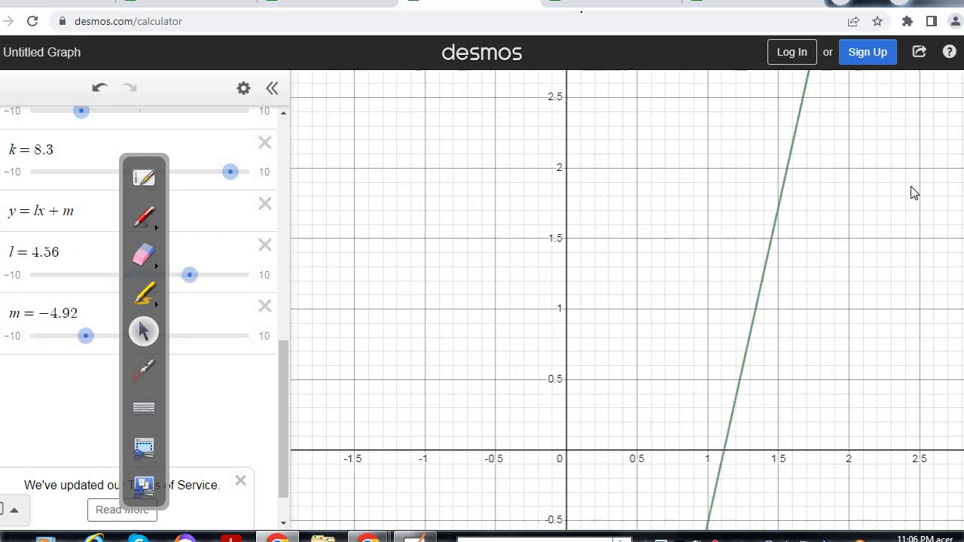
left_click(948, 149)
left_click(948, 148)
left_click_drag(773, 236, 742, 206)
left_click(956, 148)
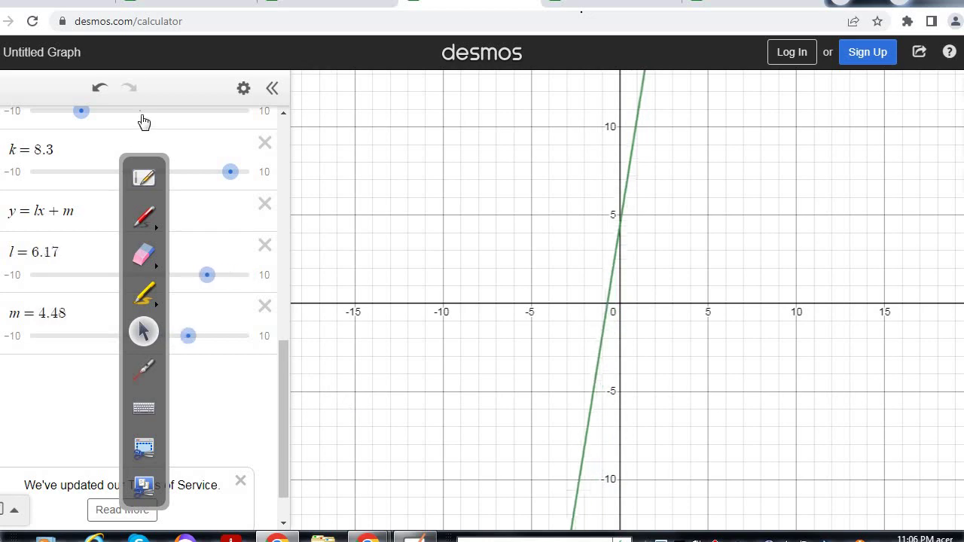
left_click(144, 179)
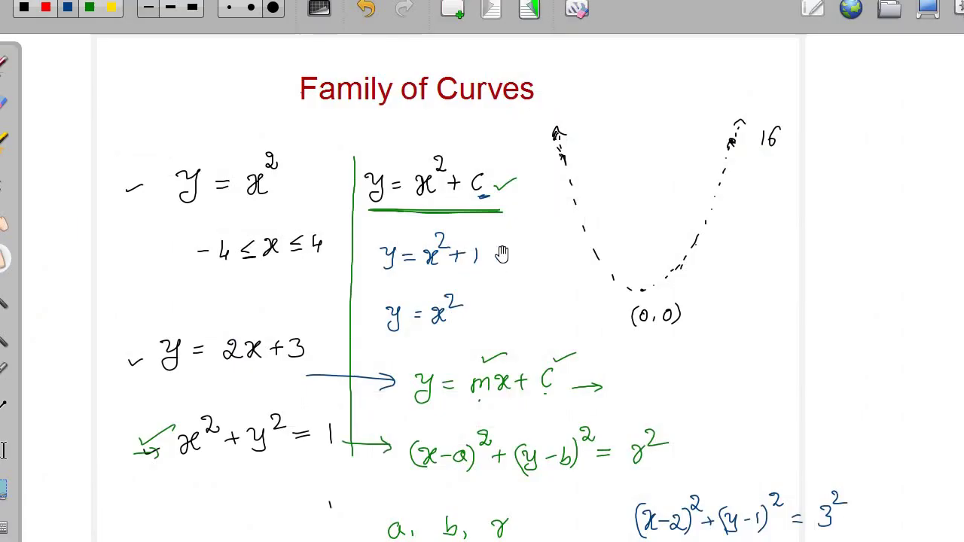